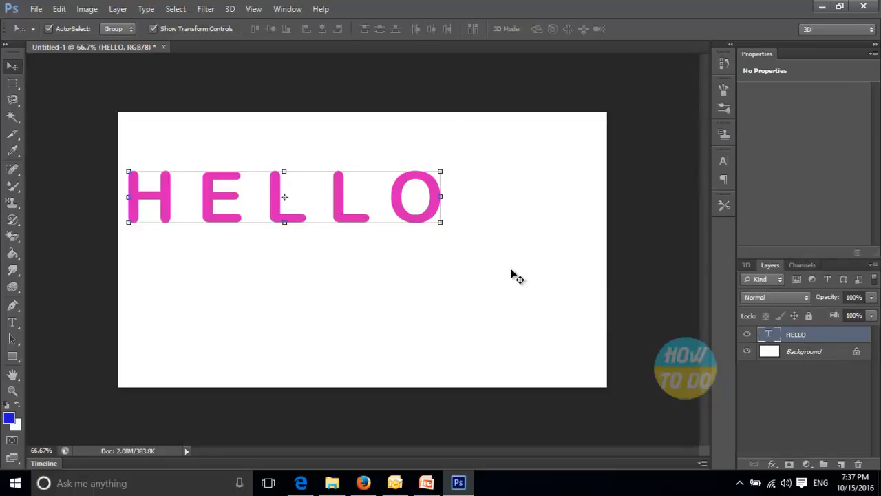
- Open the blending options for the HELLO text layer and lower its opacity to 74%
{"action": "right_click", "coordinate": [840, 336]}
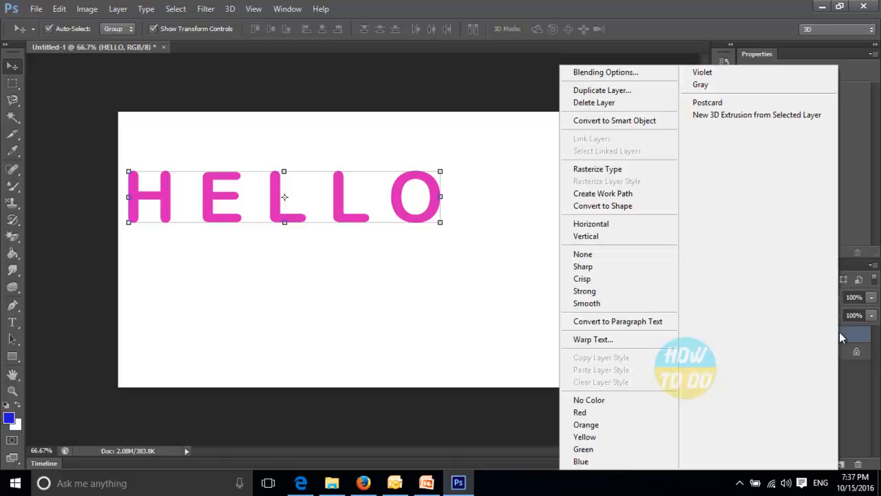
{"action": "left_click", "coordinate": [606, 74]}
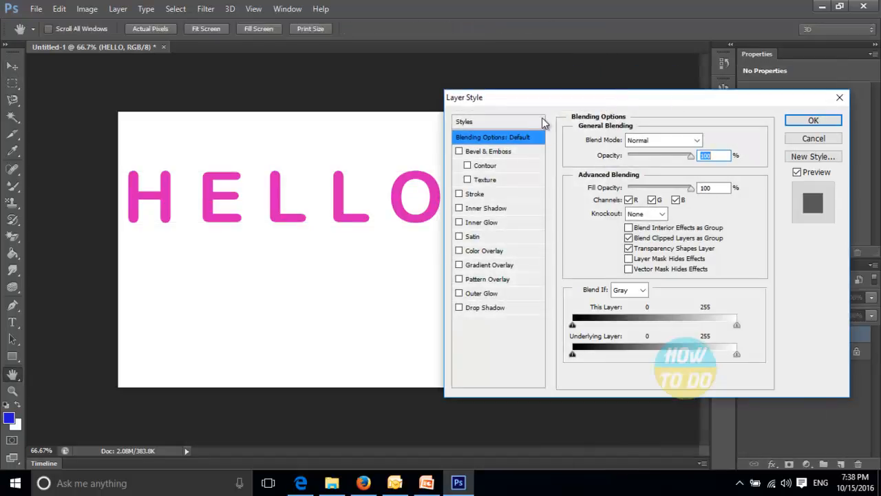
{"action": "left_click_drag", "start_coordinate": [575, 101], "coordinate": [584, 102]}
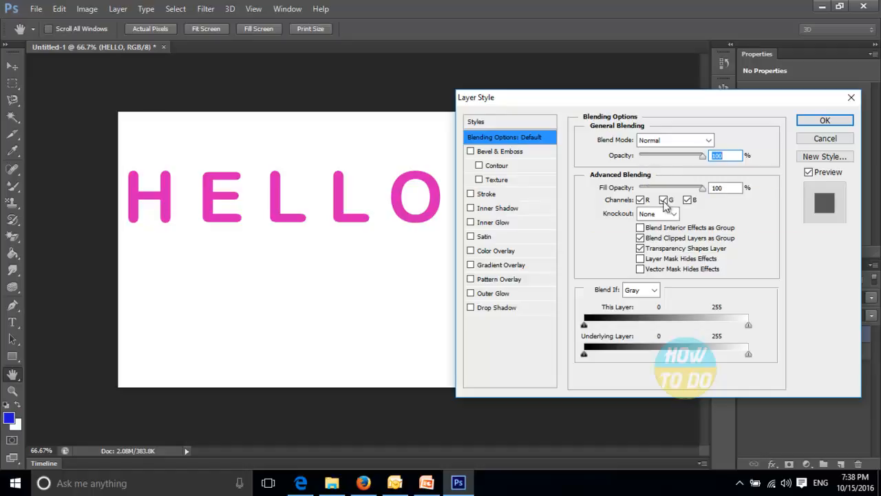
{"action": "left_click_drag", "start_coordinate": [704, 159], "coordinate": [687, 163]}
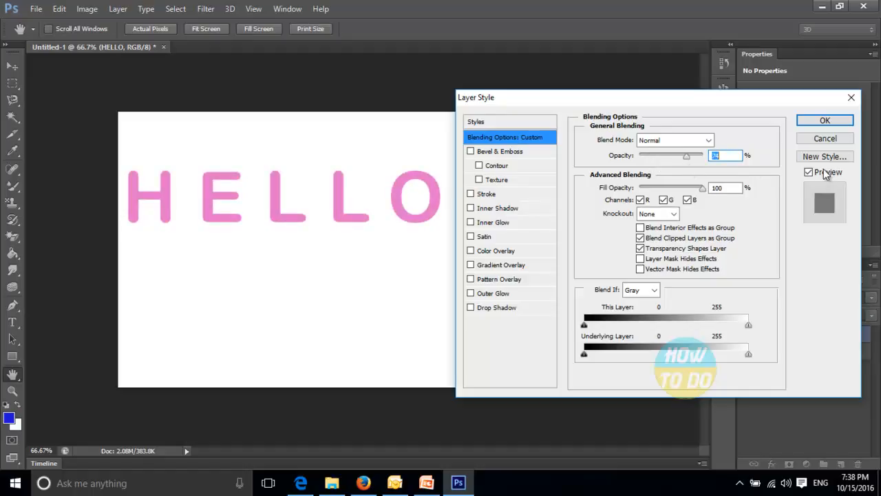
- Compare the text with the preview off and on while trying layer opacities of 41% and 88%
{"action": "left_click", "coordinate": [809, 172]}
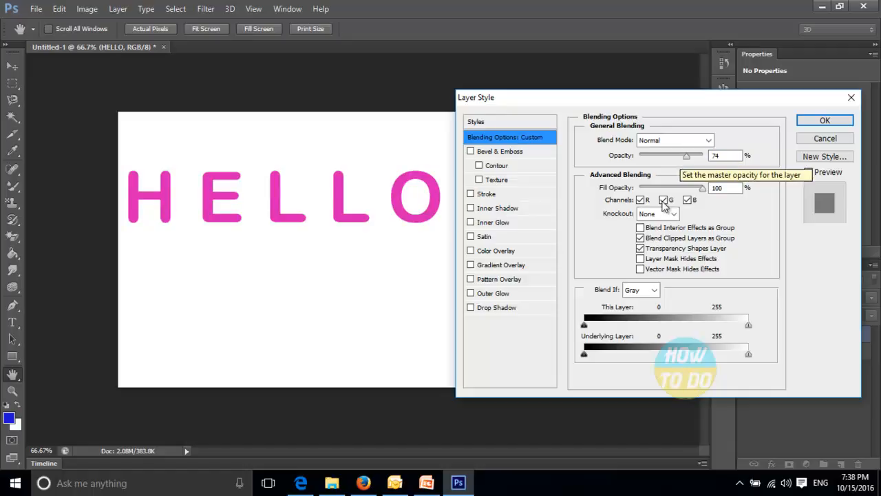
{"action": "left_click", "coordinate": [689, 159]}
{"action": "left_click_drag", "start_coordinate": [689, 160], "coordinate": [668, 160]}
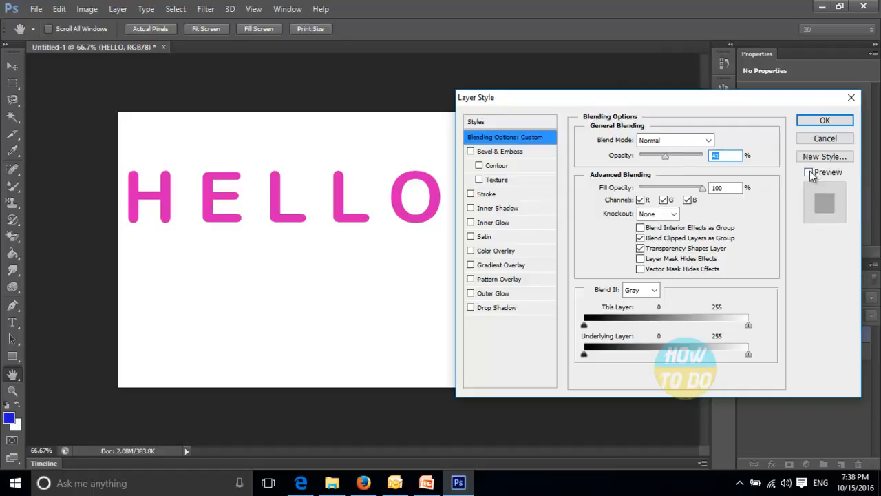
{"action": "left_click", "coordinate": [808, 173]}
{"action": "left_click_drag", "start_coordinate": [667, 160], "coordinate": [696, 156]}
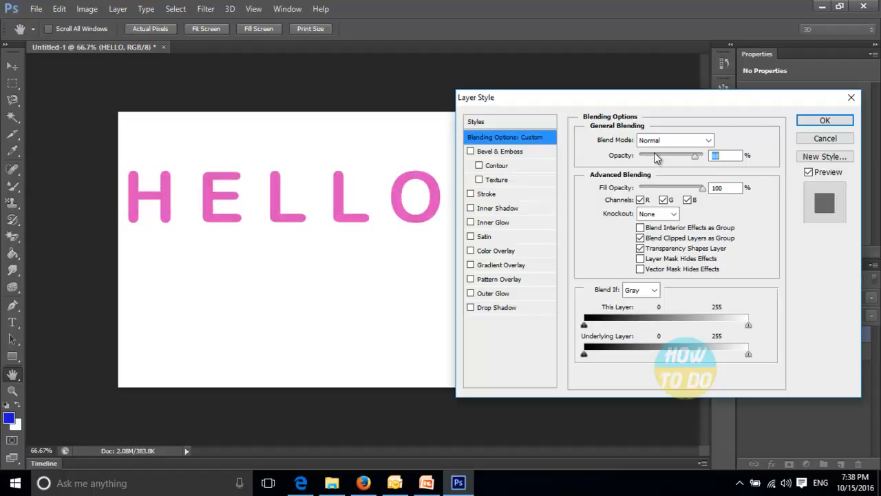
- Try the Dissolve blend mode on the text layer with its opacity at 94%
{"action": "left_click", "coordinate": [693, 140]}
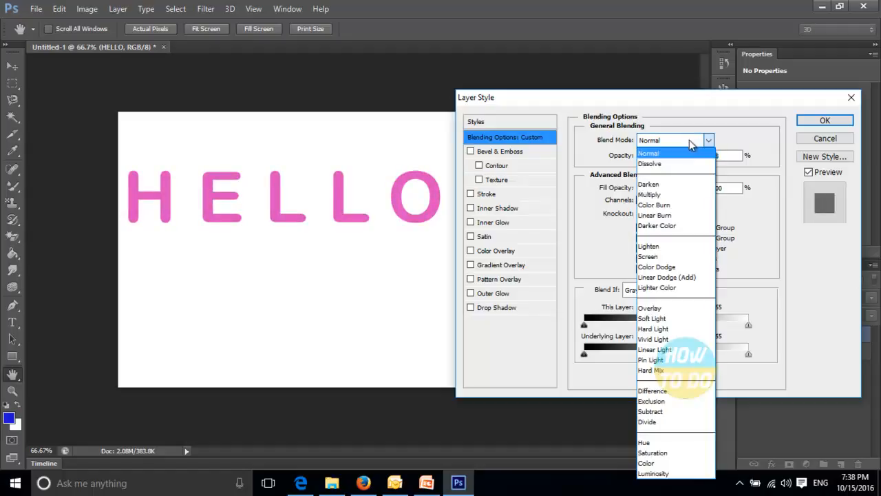
{"action": "left_click", "coordinate": [679, 165]}
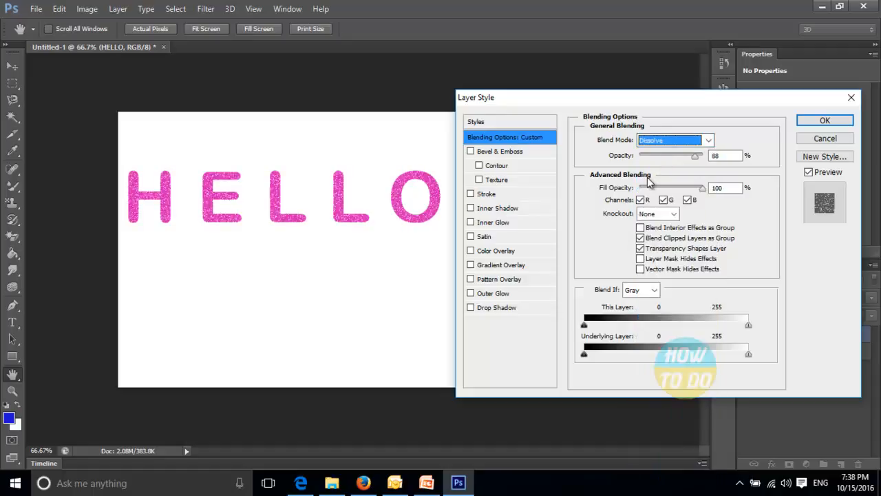
{"action": "mouse_move", "coordinate": [695, 157]}
{"action": "left_mouse_down"}
{"action": "mouse_move", "coordinate": [653, 159]}
{"action": "mouse_move", "coordinate": [699, 153]}
{"action": "left_mouse_up"}
- Try the Darken and Multiply blend modes on the text layer and set its opacity to 78%
{"action": "left_click", "coordinate": [704, 143]}
{"action": "left_click", "coordinate": [668, 189]}
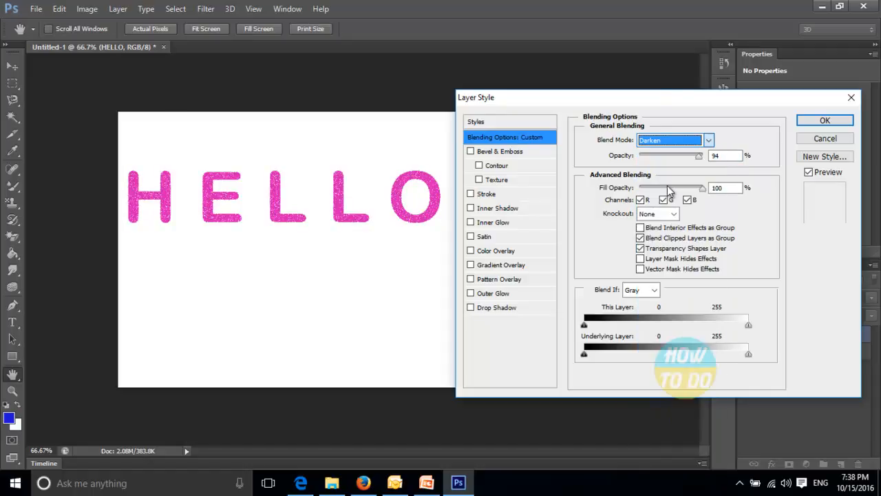
{"action": "mouse_move", "coordinate": [700, 157]}
{"action": "left_mouse_down"}
{"action": "mouse_move", "coordinate": [644, 159]}
{"action": "mouse_move", "coordinate": [690, 159]}
{"action": "left_mouse_up"}
{"action": "left_click", "coordinate": [681, 140]}
{"action": "left_click", "coordinate": [677, 198]}
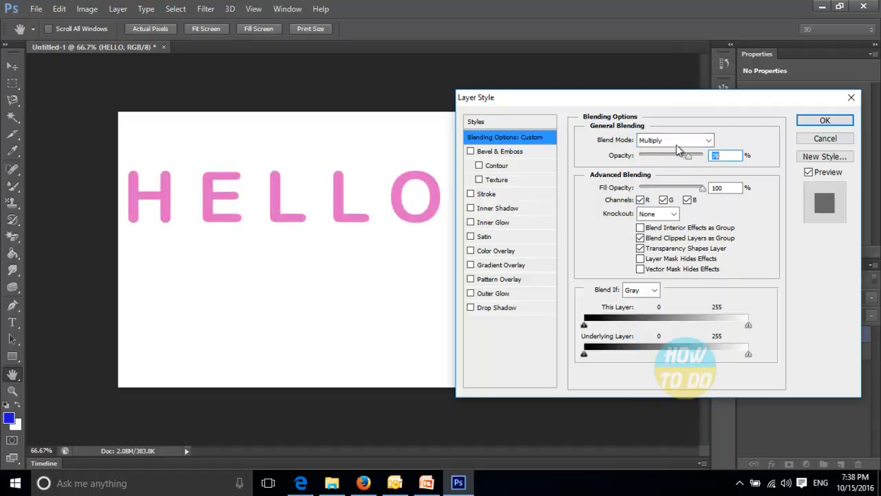
{"action": "left_click", "coordinate": [685, 142]}
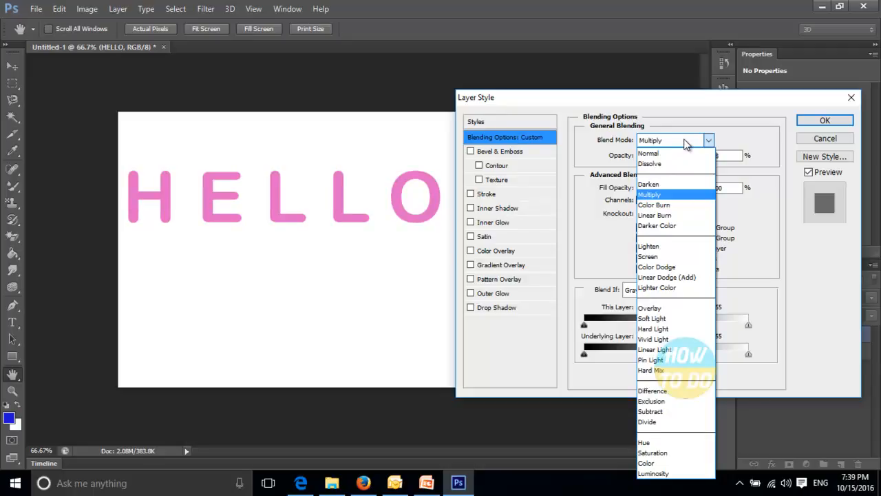
{"action": "left_click", "coordinate": [719, 121]}
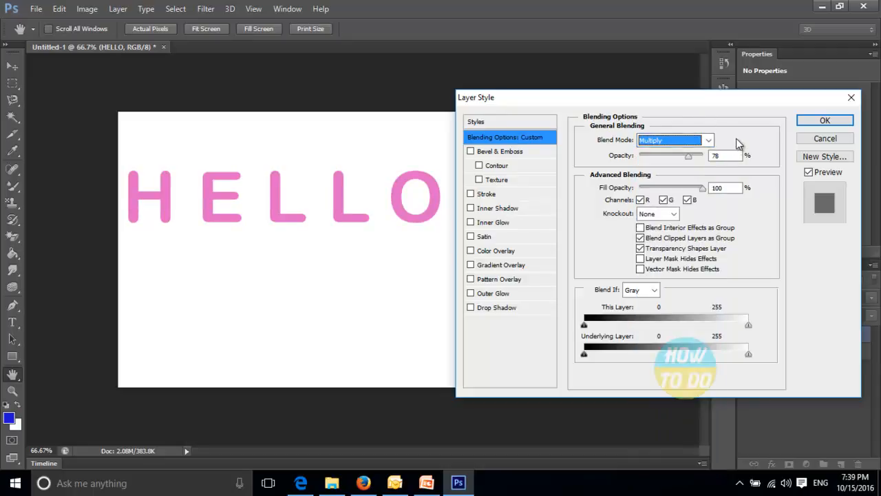
- Set the text layer's blend mode back to Normal with the fill opacity at 100%
{"action": "left_click", "coordinate": [685, 142]}
{"action": "left_click", "coordinate": [708, 151]}
{"action": "key", "text": "Tab"}
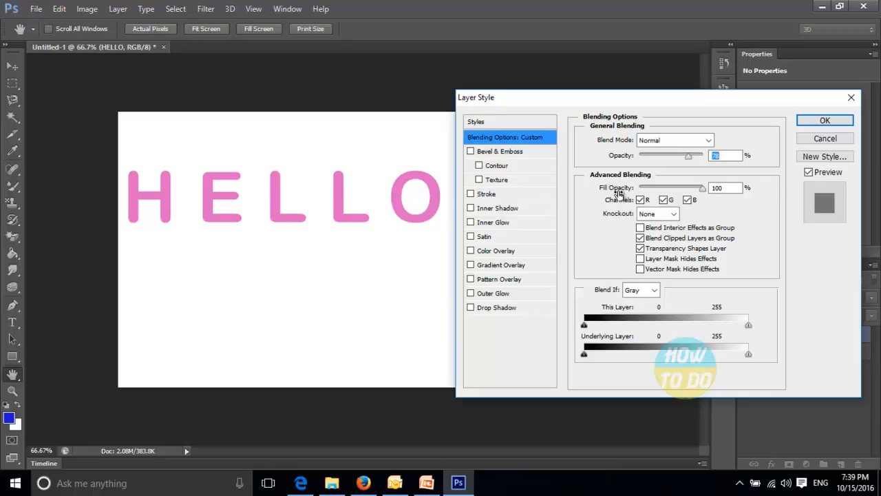
{"action": "mouse_move", "coordinate": [704, 194]}
{"action": "left_mouse_down"}
{"action": "mouse_move", "coordinate": [640, 194]}
{"action": "mouse_move", "coordinate": [714, 195]}
{"action": "left_mouse_up"}
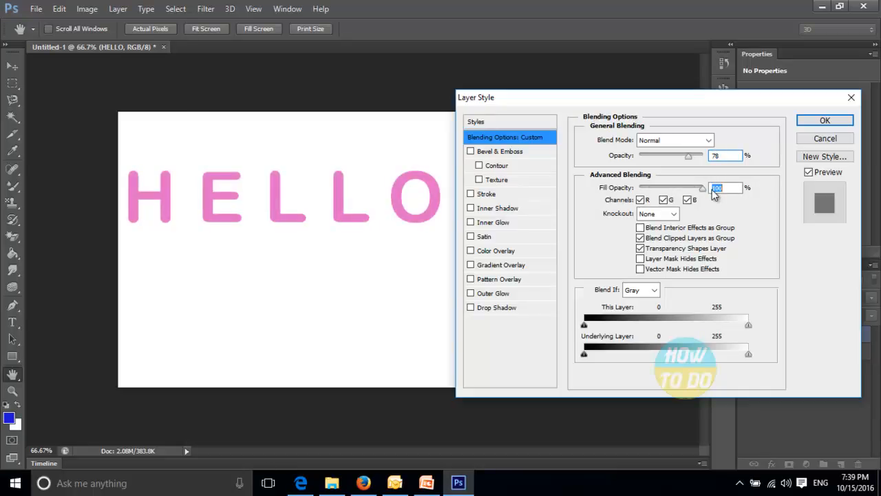
- Try excluding the R, G and B channels from the layer's blending one at a time, re-enabling each
{"action": "left_click", "coordinate": [648, 204]}
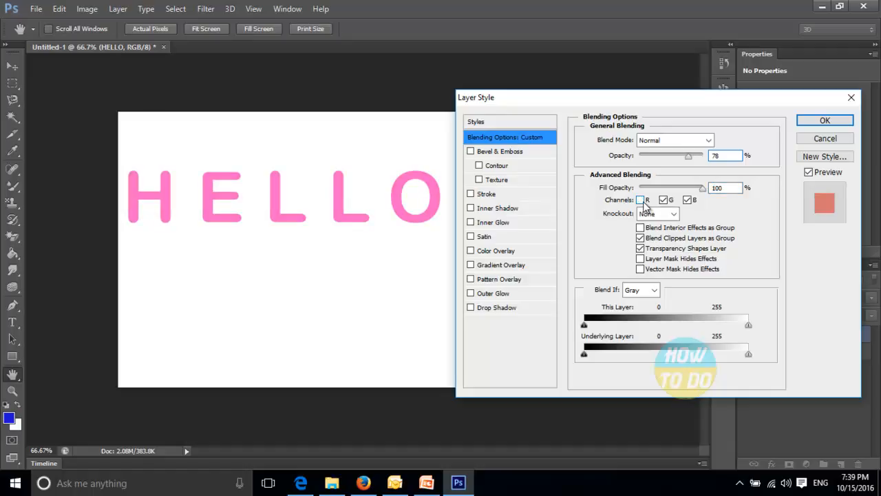
{"action": "left_click", "coordinate": [642, 200]}
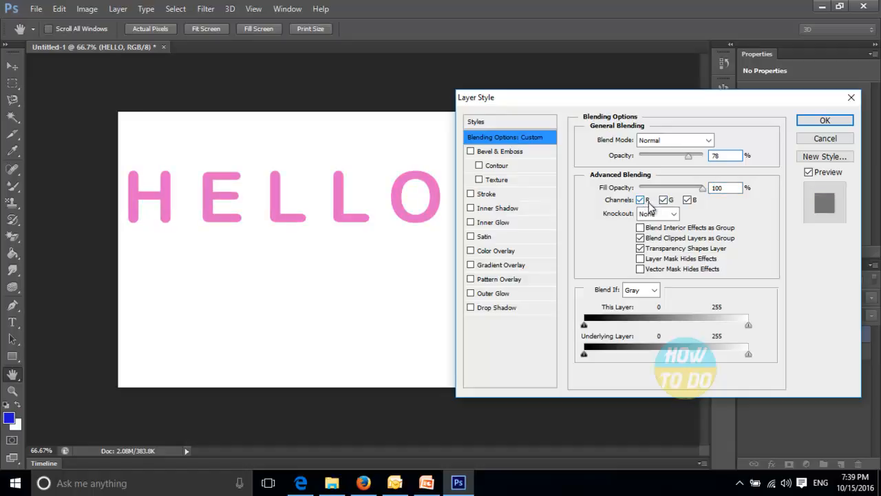
{"action": "left_click", "coordinate": [641, 200]}
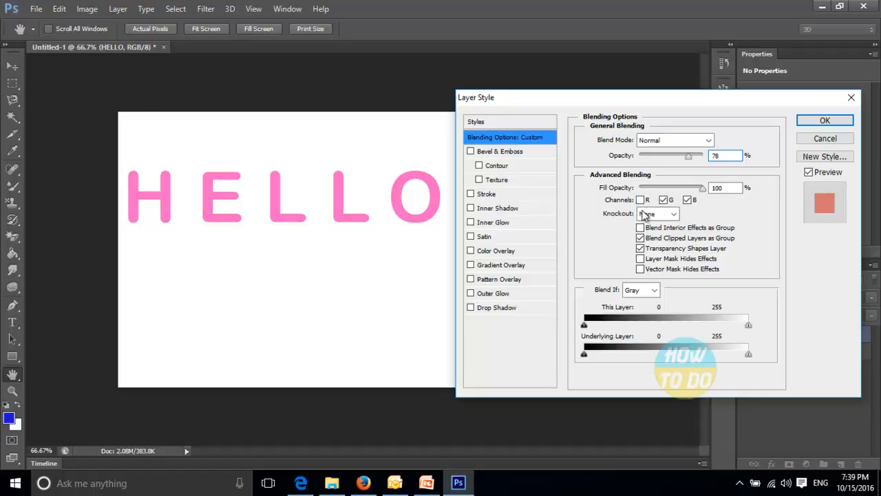
{"action": "left_click", "coordinate": [641, 201]}
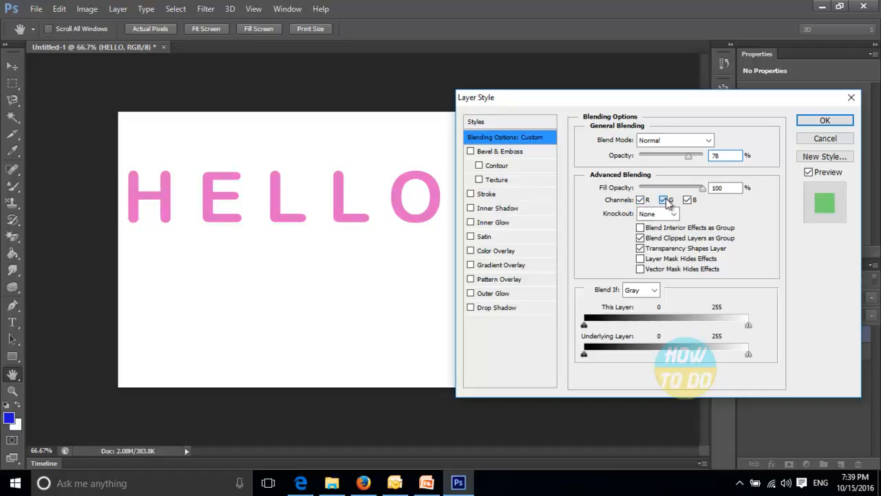
{"action": "left_click", "coordinate": [665, 199]}
{"action": "left_click", "coordinate": [664, 200]}
{"action": "left_click", "coordinate": [688, 200]}
{"action": "left_click", "coordinate": [688, 201]}
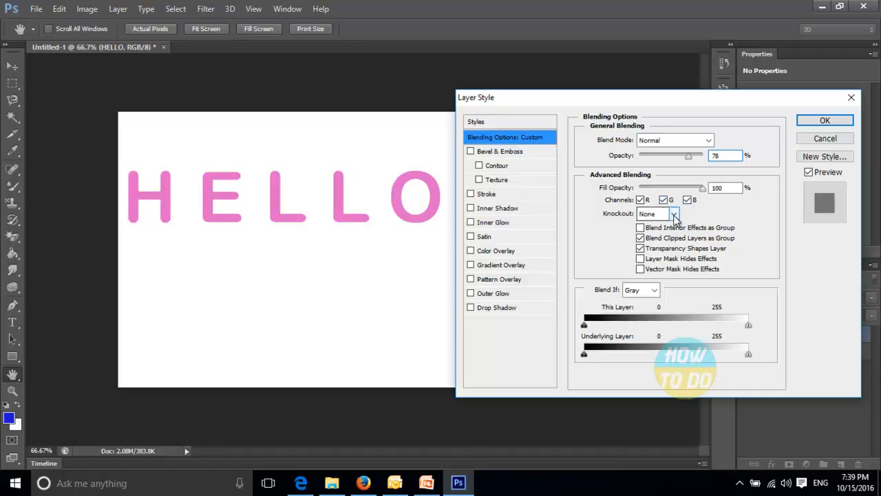
- Try the Shallow and Deep knockout options on the text layer and return the knockout to None
{"action": "left_click", "coordinate": [675, 215]}
{"action": "left_click", "coordinate": [672, 234]}
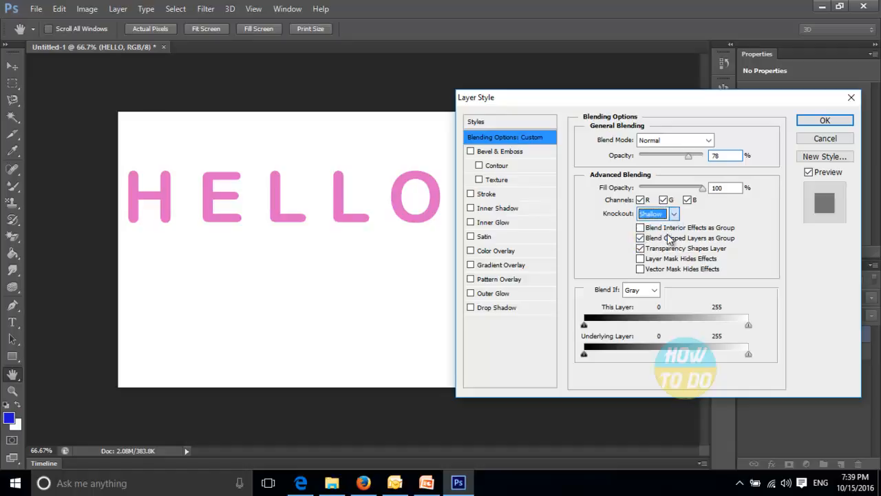
{"action": "left_click", "coordinate": [673, 214]}
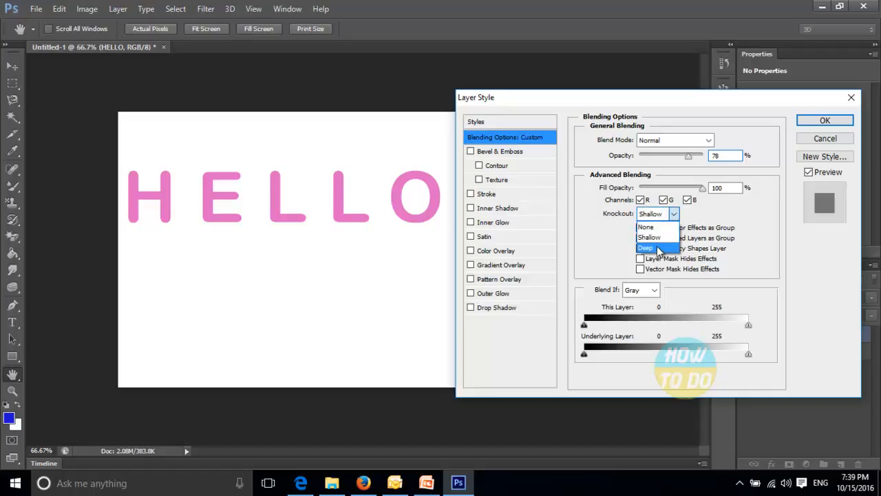
{"action": "left_click", "coordinate": [657, 248]}
{"action": "left_click", "coordinate": [674, 214]}
{"action": "left_click", "coordinate": [664, 224]}
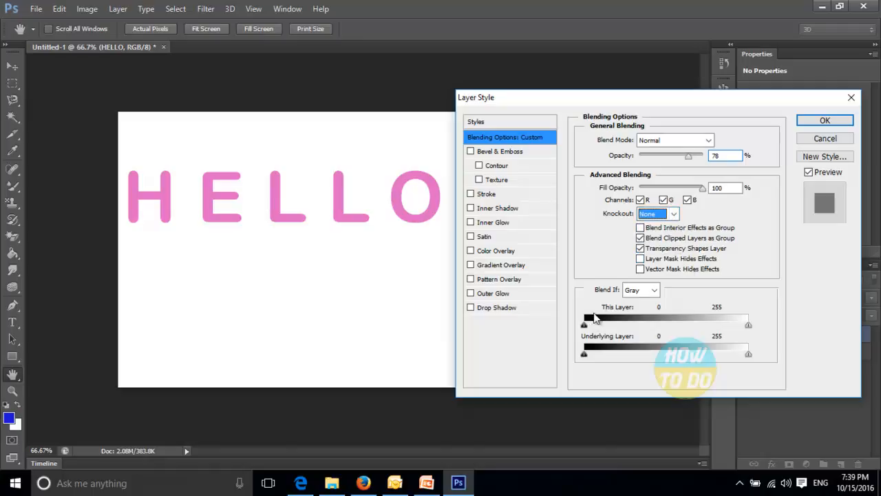
- Set this layer's dark Blend If limit for Gray to 7, switch Blend If to Red and try its dark limits
{"action": "mouse_move", "coordinate": [586, 325]}
{"action": "left_mouse_down"}
{"action": "mouse_move", "coordinate": [640, 323]}
{"action": "mouse_move", "coordinate": [590, 322]}
{"action": "left_mouse_up"}
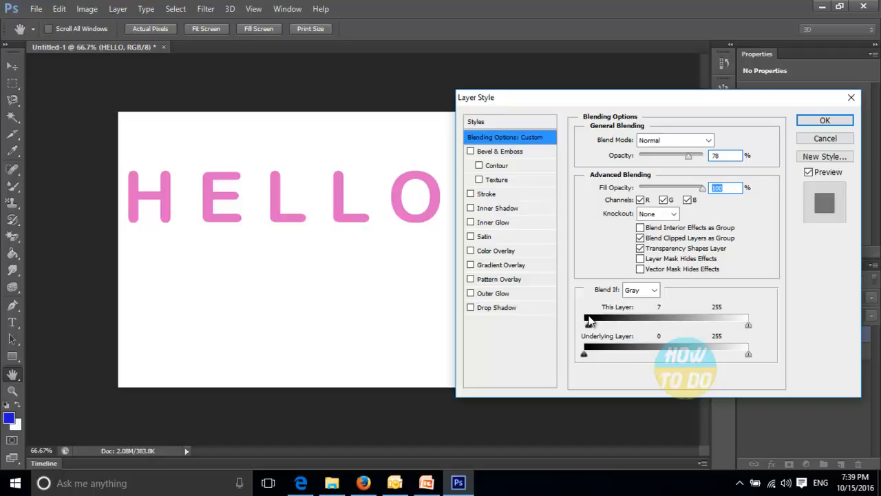
{"action": "left_click", "coordinate": [640, 290]}
{"action": "left_click", "coordinate": [631, 315]}
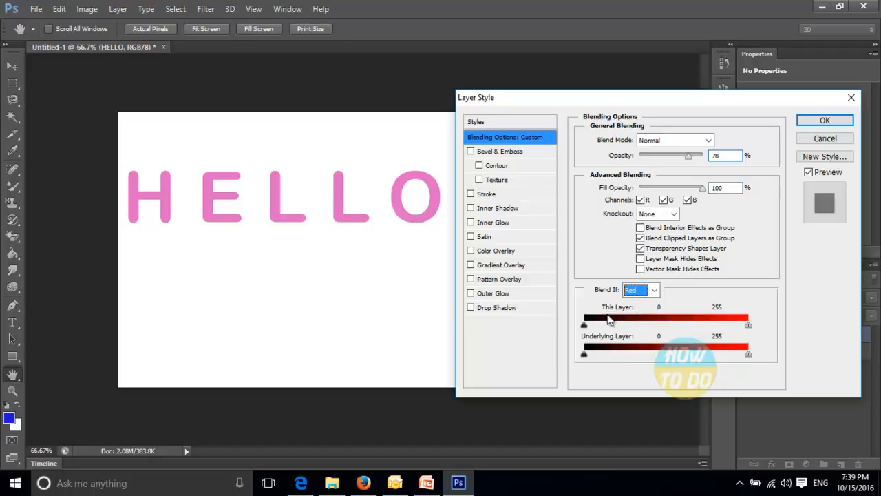
{"action": "left_click_drag", "start_coordinate": [585, 326], "coordinate": [635, 326]}
{"action": "mouse_move", "coordinate": [586, 353]}
{"action": "left_mouse_down"}
{"action": "mouse_move", "coordinate": [635, 354]}
{"action": "mouse_move", "coordinate": [572, 354]}
{"action": "left_mouse_up"}
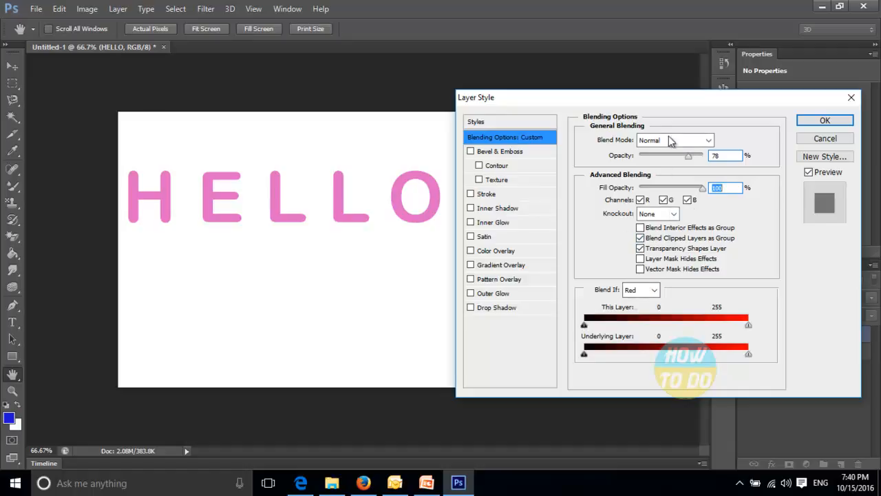
- Add a Bevel & Emboss effect to the HELLO text, switching it off and on to compare
{"action": "left_click", "coordinate": [502, 153]}
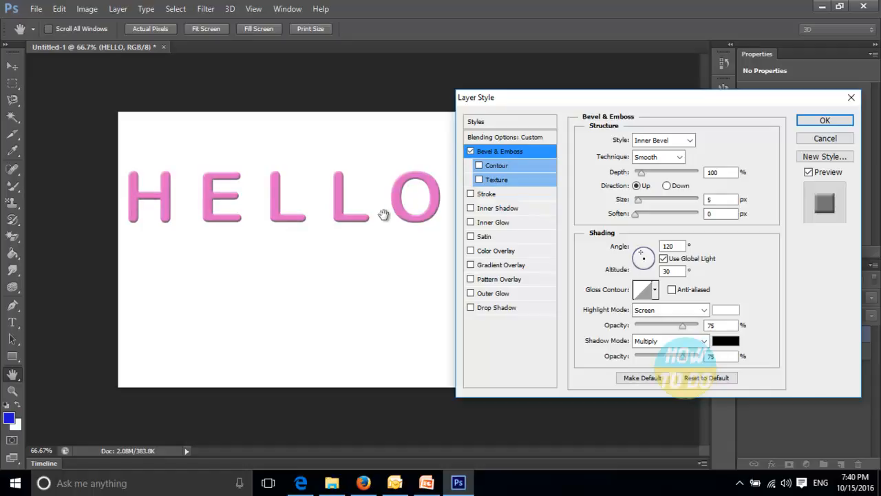
{"action": "left_click", "coordinate": [473, 151]}
{"action": "left_click", "coordinate": [471, 151]}
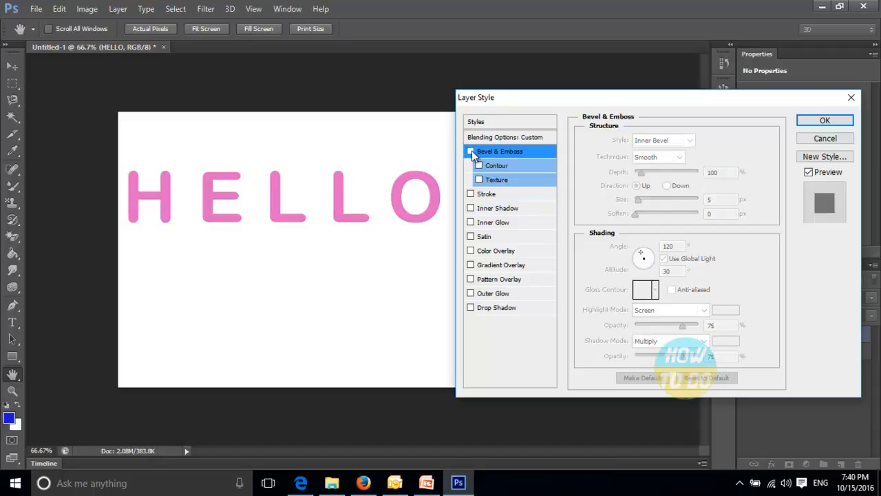
{"action": "left_click", "coordinate": [471, 151]}
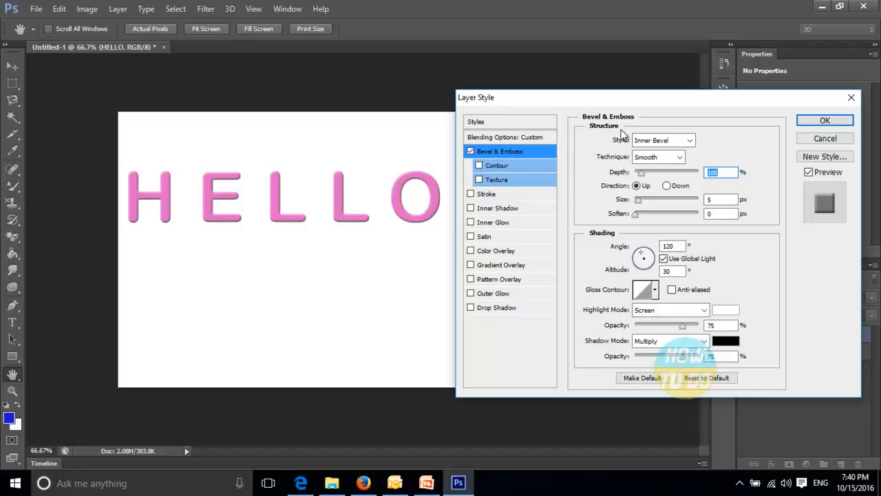
- Set the bevel style to Outer Bevel and raise its depth to 164%
{"action": "left_click", "coordinate": [689, 141]}
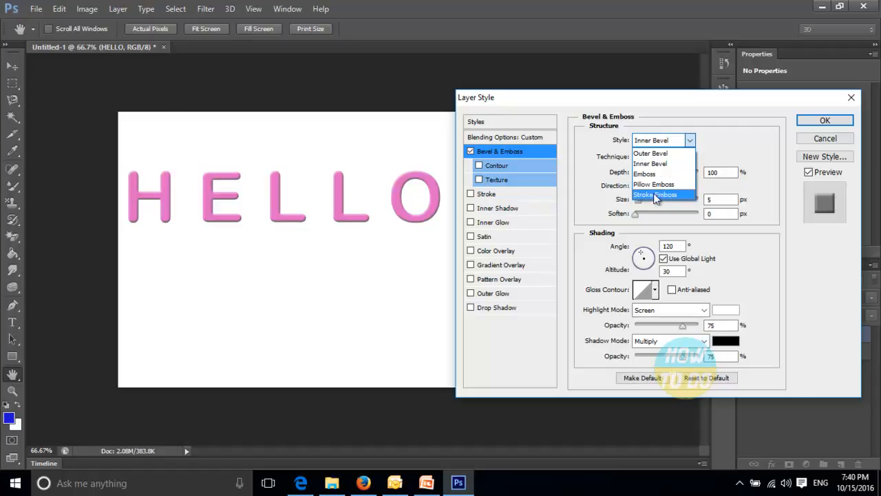
{"action": "left_click", "coordinate": [674, 155]}
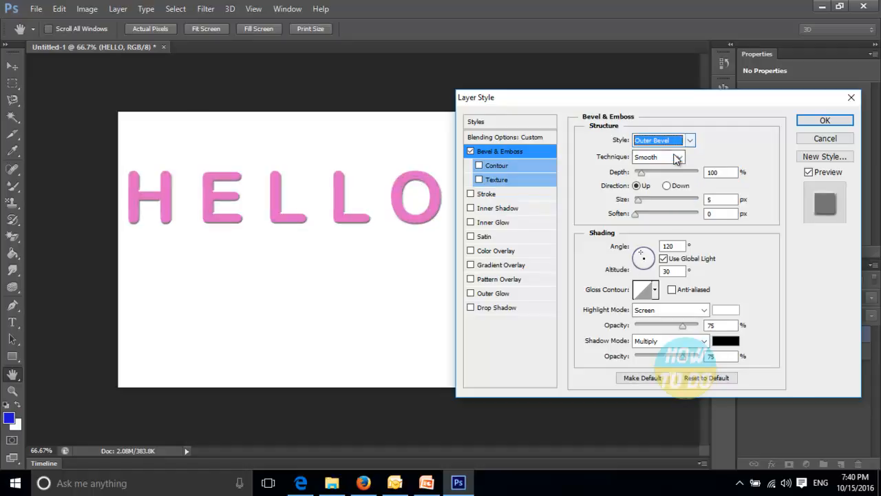
{"action": "mouse_move", "coordinate": [641, 173]}
{"action": "left_mouse_down"}
{"action": "mouse_move", "coordinate": [668, 168]}
{"action": "mouse_move", "coordinate": [646, 170]}
{"action": "left_mouse_up"}
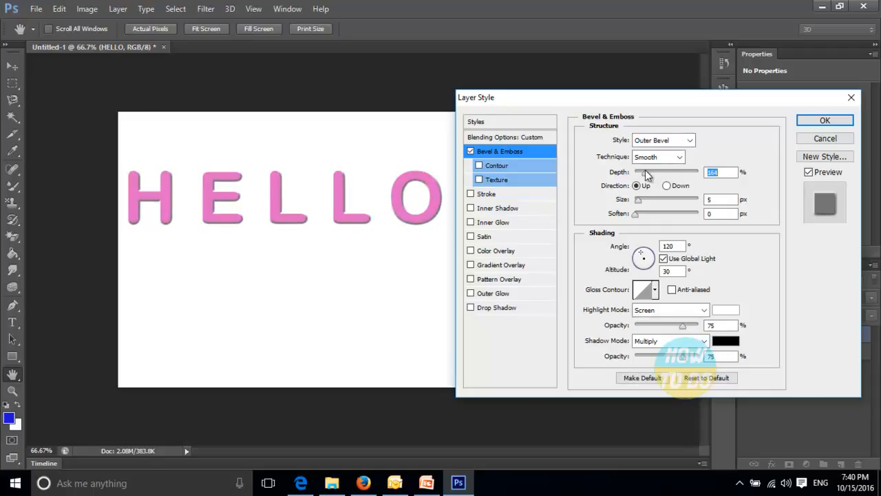
- Change the bevel technique to Chisel Hard with a depth of 144%, trying a large size before setting it to 0 px
{"action": "left_click", "coordinate": [659, 157]}
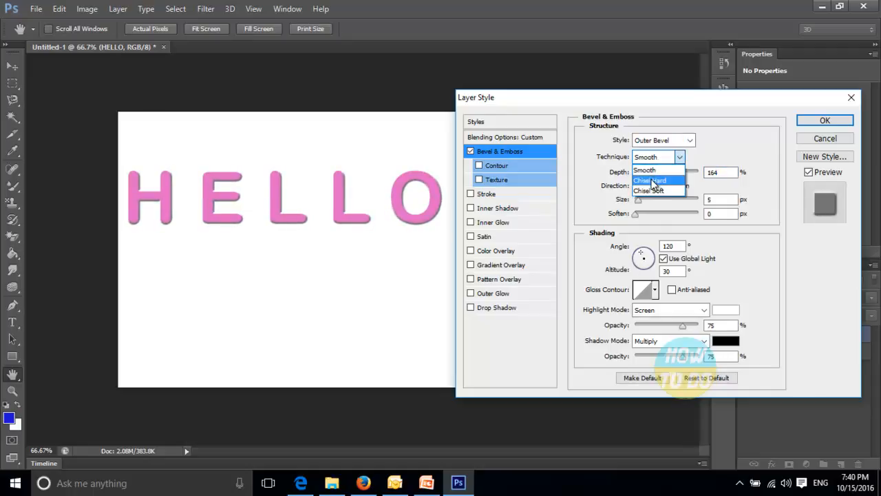
{"action": "left_click", "coordinate": [647, 172]}
{"action": "mouse_move", "coordinate": [644, 172]}
{"action": "left_mouse_down"}
{"action": "mouse_move", "coordinate": [666, 170]}
{"action": "mouse_move", "coordinate": [643, 170]}
{"action": "left_mouse_up"}
{"action": "mouse_move", "coordinate": [640, 201]}
{"action": "left_mouse_down"}
{"action": "mouse_move", "coordinate": [651, 201]}
{"action": "mouse_move", "coordinate": [643, 204]}
{"action": "left_mouse_up"}
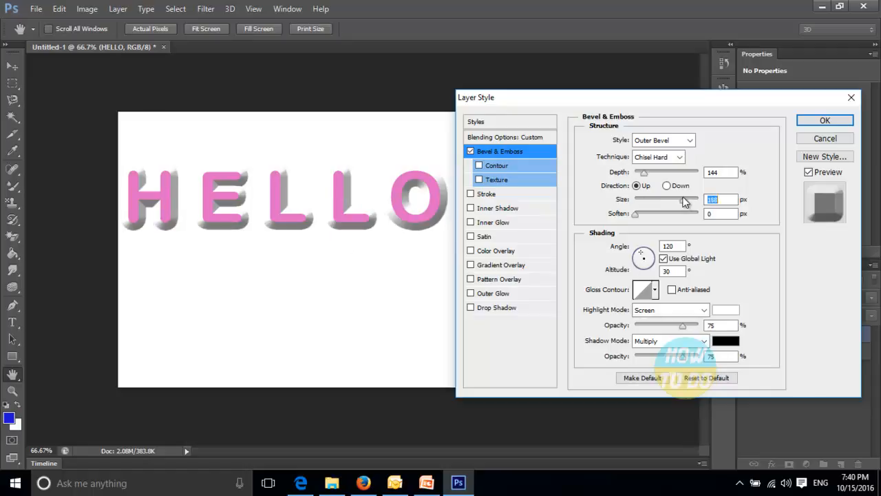
{"action": "left_click_drag", "start_coordinate": [682, 202], "coordinate": [635, 200]}
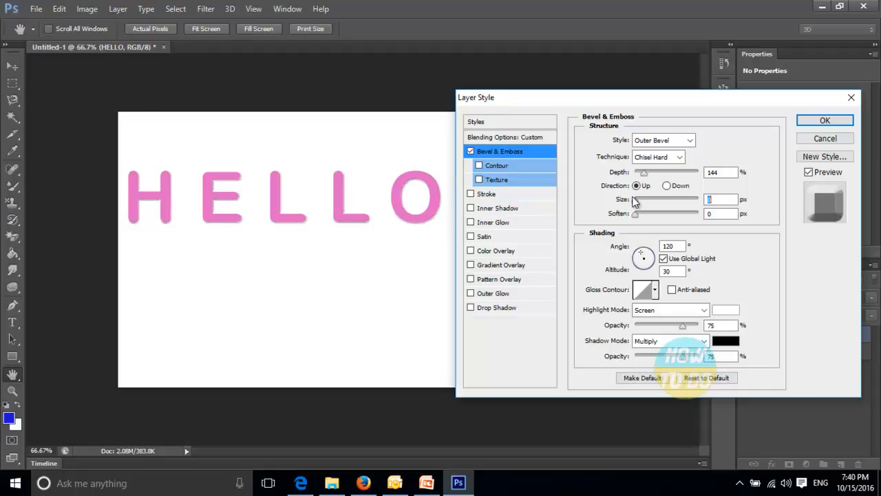
- Light the bevel from -30° at 16° altitude, and set direction Down, size 5 px, soften 9 px and depth 154%
{"action": "left_click_drag", "start_coordinate": [651, 262], "coordinate": [651, 255]}
{"action": "left_click_drag", "start_coordinate": [635, 201], "coordinate": [670, 214]}
{"action": "left_click", "coordinate": [666, 186]}
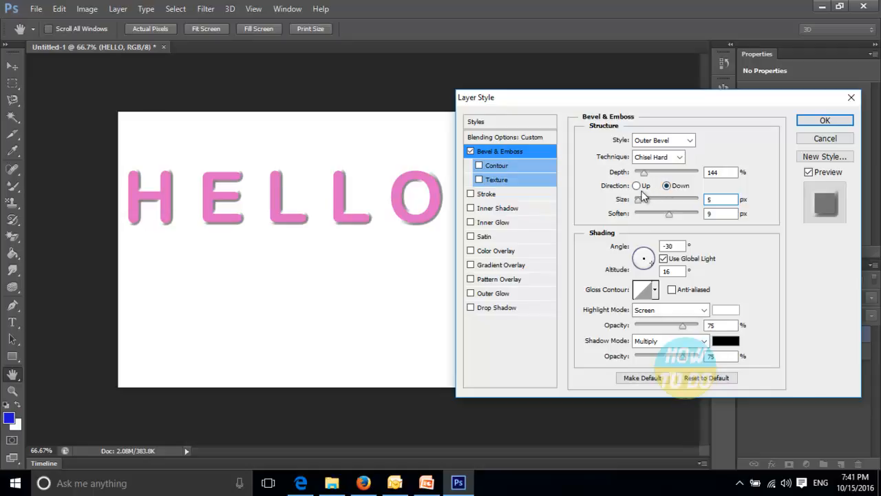
{"action": "mouse_move", "coordinate": [644, 175]}
{"action": "left_mouse_down"}
{"action": "mouse_move", "coordinate": [668, 177]}
{"action": "mouse_move", "coordinate": [646, 176]}
{"action": "left_mouse_up"}
- Try the Inner Bevel style at 399% depth, and switch to Emboss with 490% depth and a size of 29 px
{"action": "left_click", "coordinate": [665, 140]}
{"action": "left_click", "coordinate": [666, 163]}
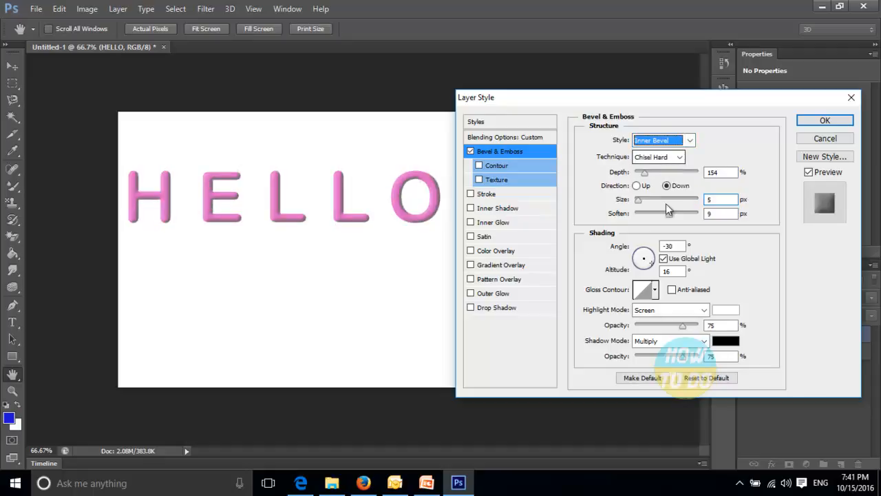
{"action": "left_click_drag", "start_coordinate": [655, 177], "coordinate": [662, 179]}
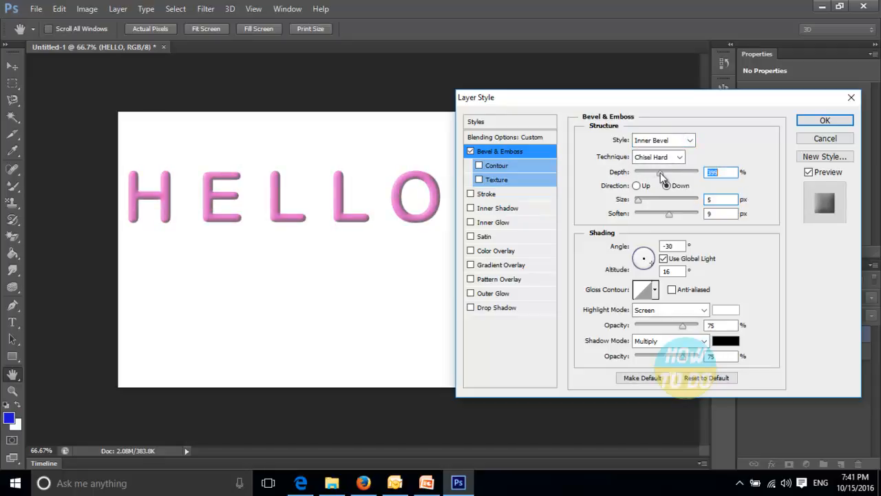
{"action": "left_click", "coordinate": [677, 143]}
{"action": "left_click", "coordinate": [660, 173]}
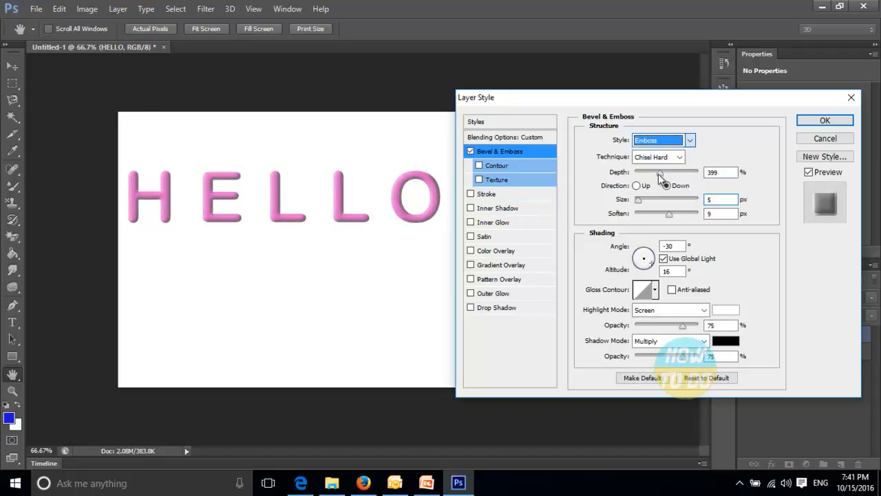
{"action": "left_click_drag", "start_coordinate": [661, 177], "coordinate": [648, 200]}
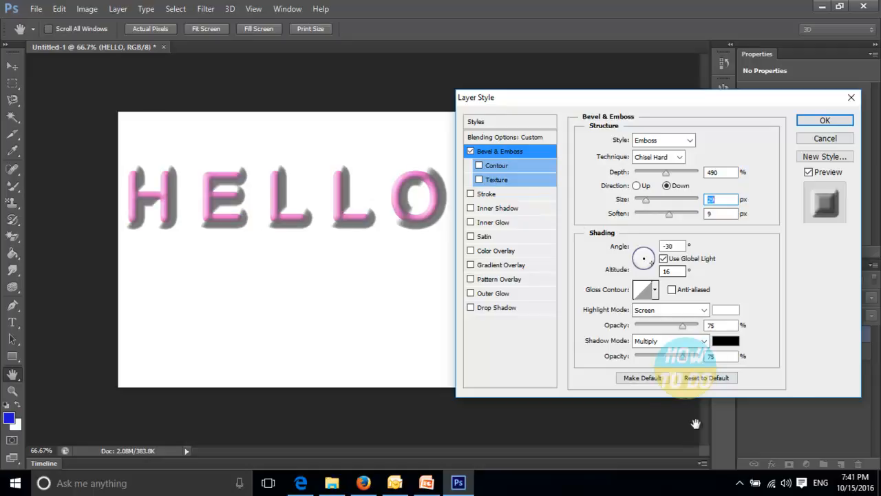
- Reset the bevel to its defaults, and set highlight opacity to 44%, depth to 388%, angle to -31° and altitude to 26°
{"action": "left_click", "coordinate": [707, 378]}
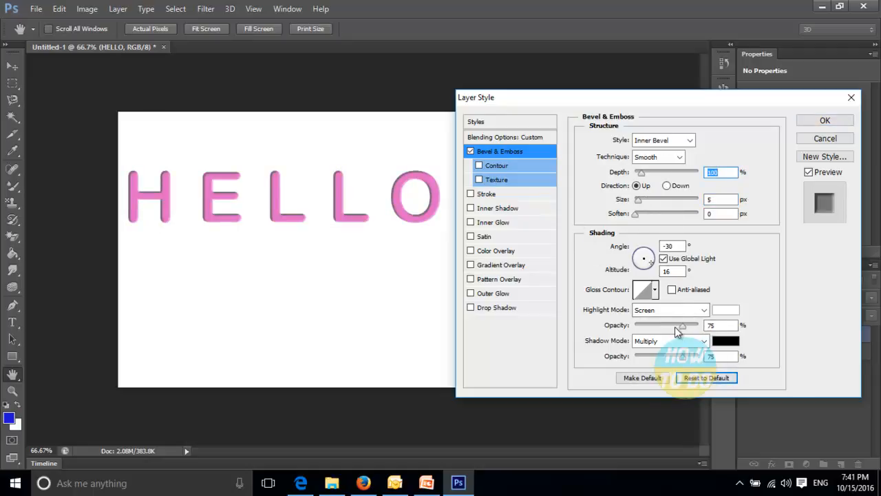
{"action": "left_click_drag", "start_coordinate": [687, 327], "coordinate": [663, 327]}
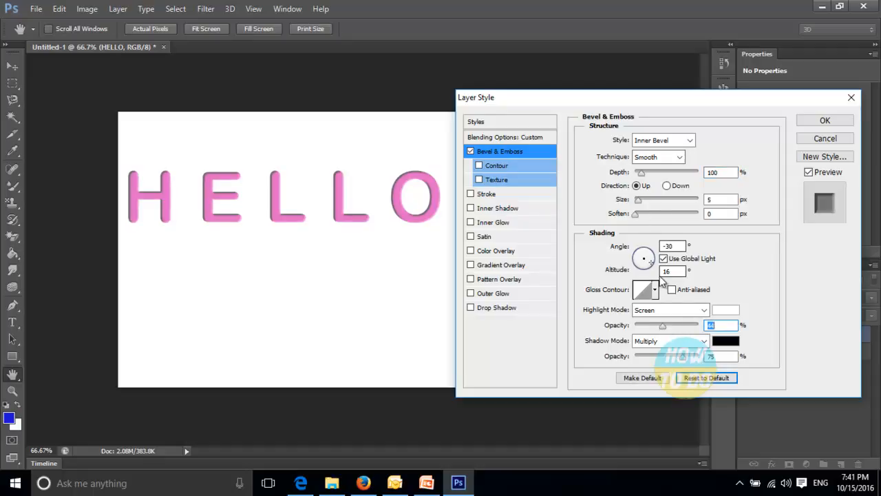
{"action": "left_click", "coordinate": [660, 172]}
{"action": "left_click_drag", "start_coordinate": [648, 249], "coordinate": [654, 272]}
- Choose the single-peak gloss contour for the bevel and set highlight opacity to 66% and shadow opacity to 14%
{"action": "left_click", "coordinate": [655, 290]}
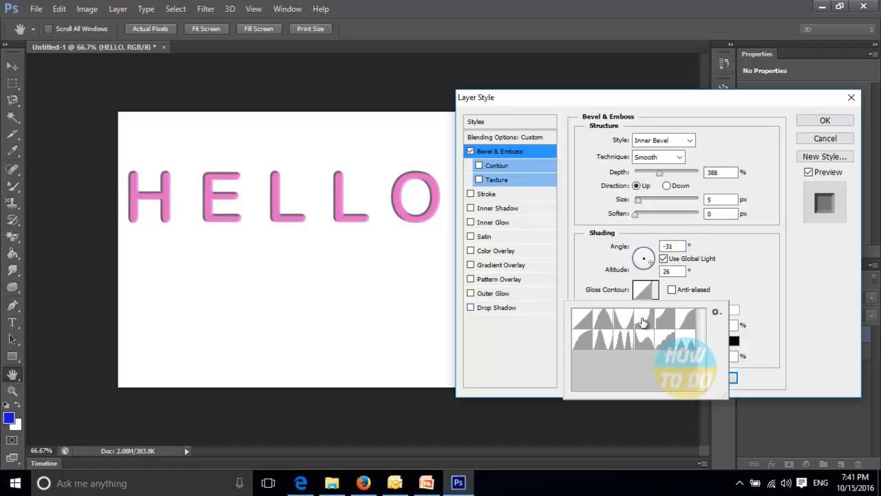
{"action": "left_click", "coordinate": [601, 320]}
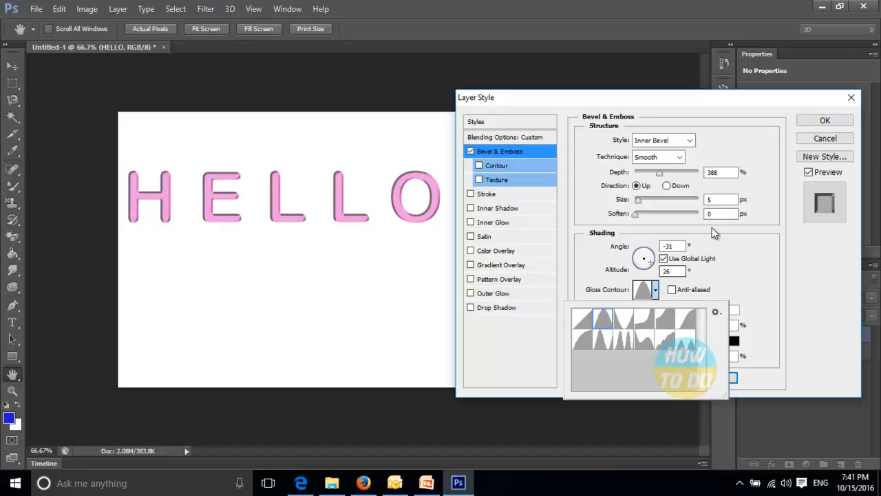
{"action": "left_click", "coordinate": [769, 284]}
{"action": "left_click_drag", "start_coordinate": [669, 326], "coordinate": [677, 325]}
{"action": "mouse_move", "coordinate": [682, 358]}
{"action": "left_mouse_down"}
{"action": "mouse_move", "coordinate": [629, 357]}
{"action": "mouse_move", "coordinate": [703, 355]}
{"action": "mouse_move", "coordinate": [644, 356]}
{"action": "left_mouse_up"}
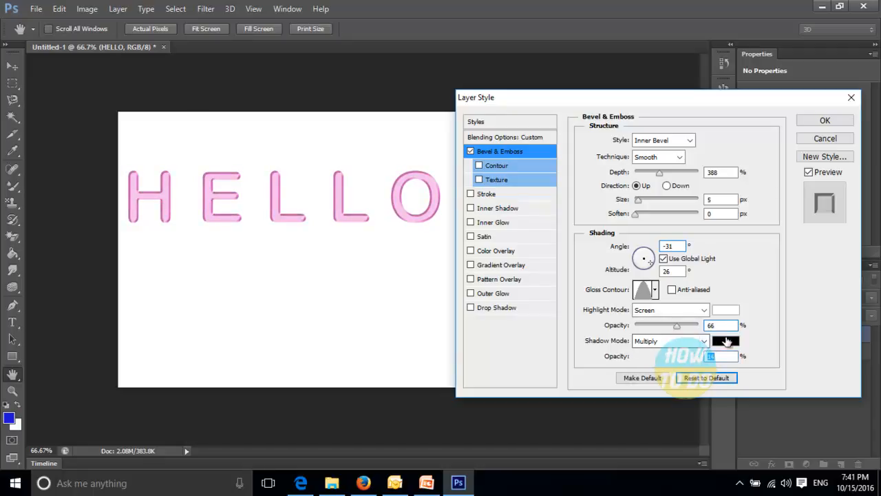
- Change the bevel's shadow color to red (f43636) and raise the shadow opacity
{"action": "left_click", "coordinate": [727, 342]}
{"action": "left_click", "coordinate": [610, 135]}
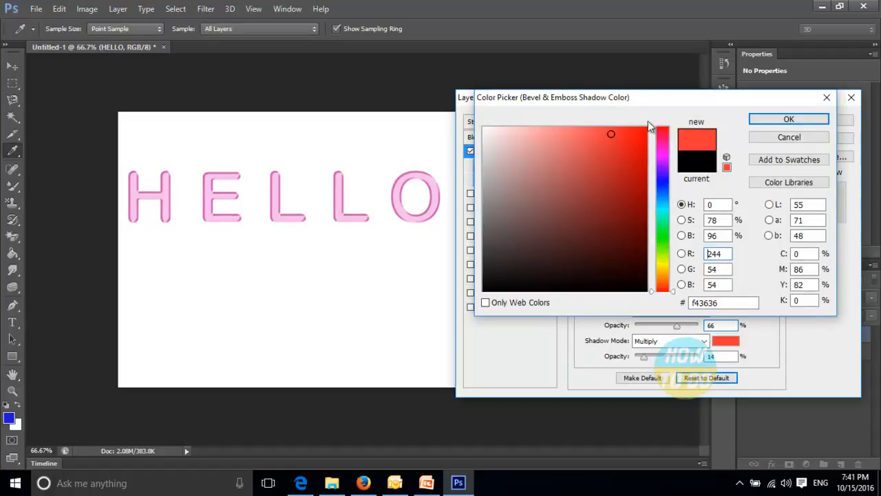
{"action": "left_click", "coordinate": [789, 119]}
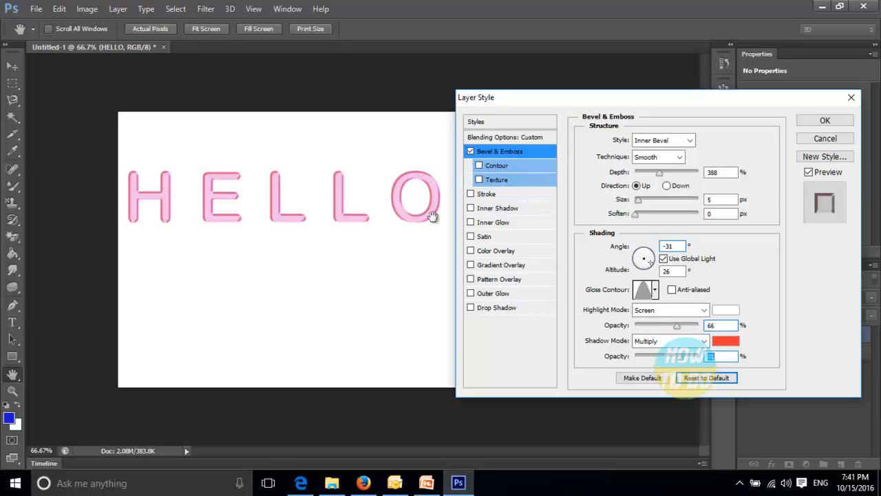
- Reset the Bevel & Emboss settings to default, and replace that effect with a Stroke on the text
{"action": "left_click", "coordinate": [707, 380]}
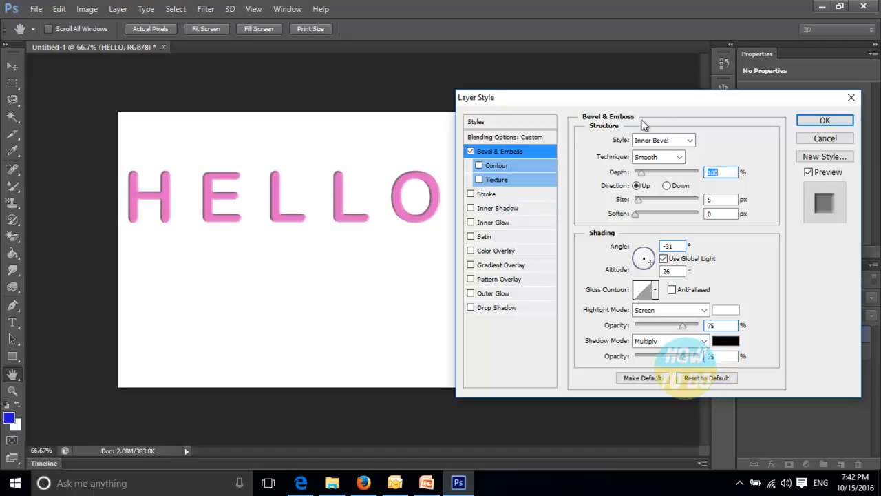
{"action": "left_click", "coordinate": [470, 151]}
{"action": "left_click", "coordinate": [471, 194]}
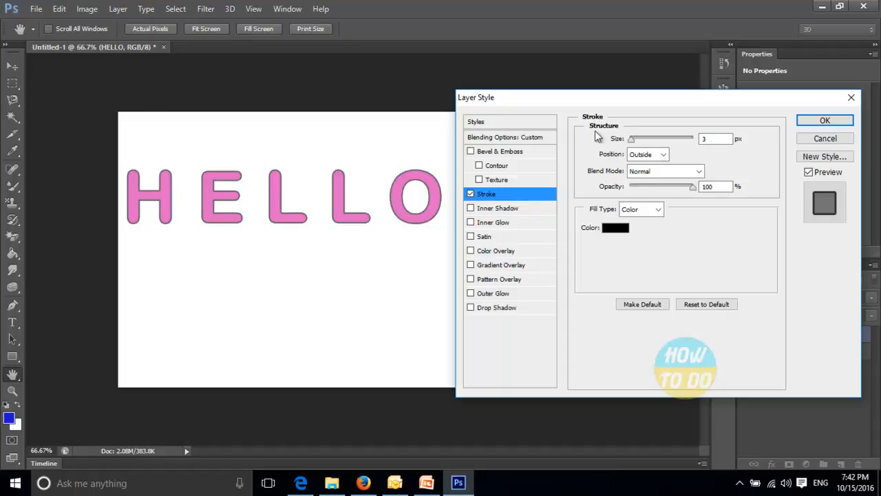
- Set the stroke size to 5 px and its position to Inside, trying a large size before reducing it to 1 px
{"action": "mouse_move", "coordinate": [633, 140]}
{"action": "left_mouse_down"}
{"action": "mouse_move", "coordinate": [656, 137]}
{"action": "mouse_move", "coordinate": [634, 140]}
{"action": "left_mouse_up"}
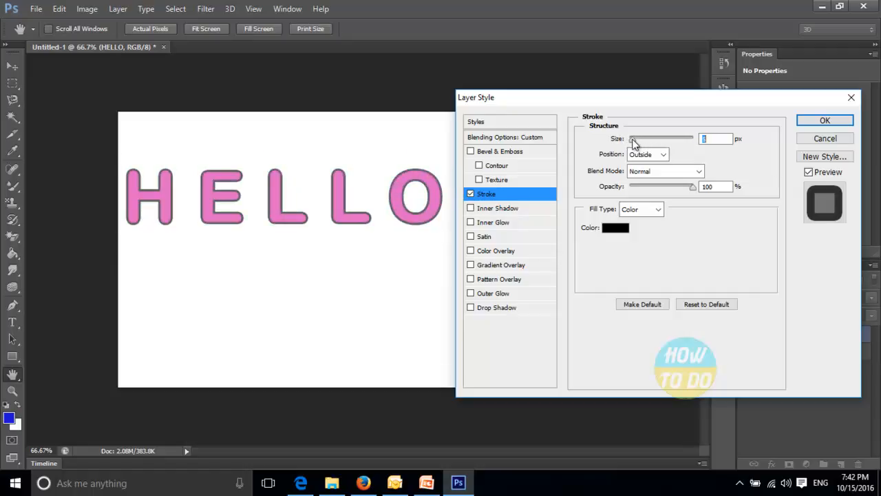
{"action": "left_click", "coordinate": [663, 155]}
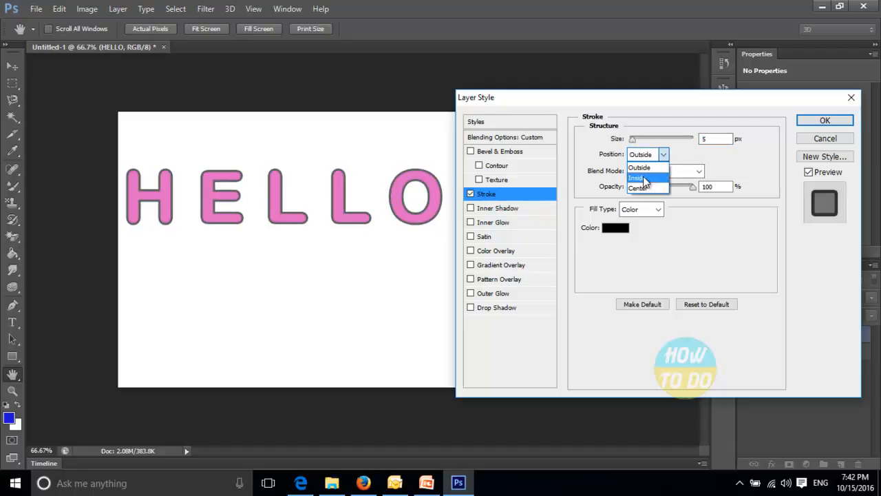
{"action": "left_click", "coordinate": [639, 177]}
{"action": "left_click", "coordinate": [634, 140]}
{"action": "left_click_drag", "start_coordinate": [634, 141], "coordinate": [644, 139]}
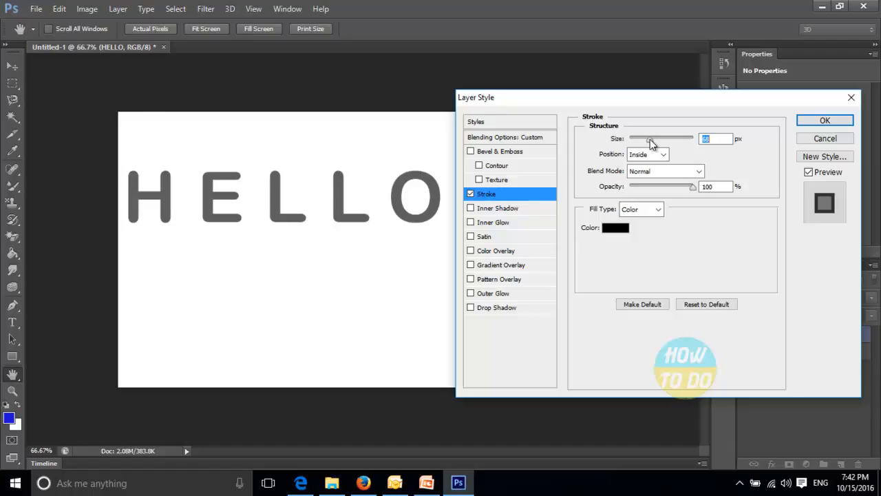
{"action": "left_click_drag", "start_coordinate": [649, 139], "coordinate": [629, 140]}
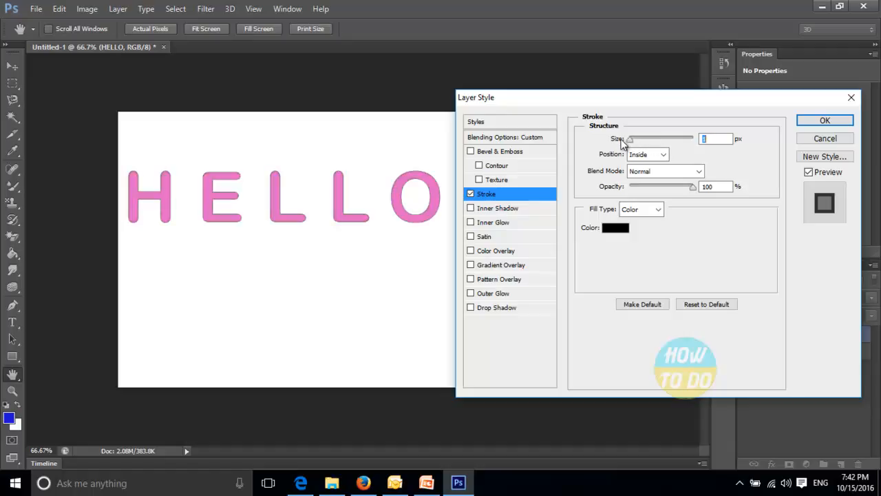
- Change the stroke color to bright green and set its size to 6 px
{"action": "left_click", "coordinate": [614, 234]}
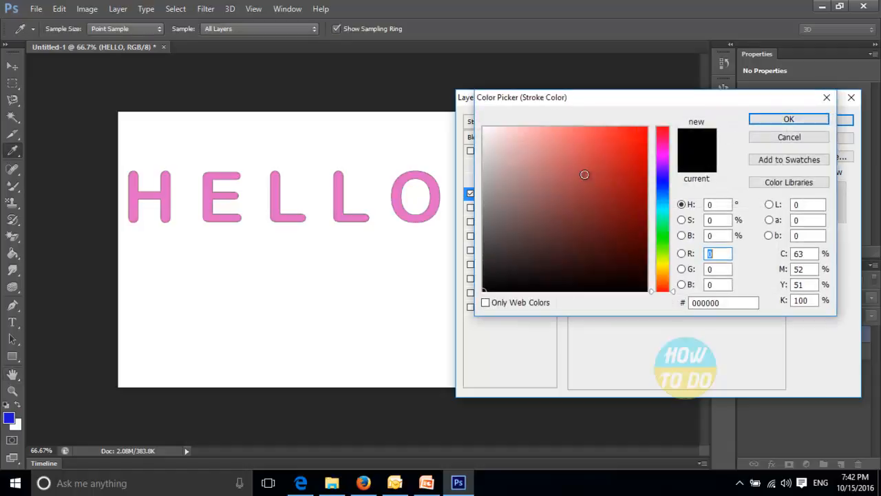
{"action": "left_click", "coordinate": [665, 234]}
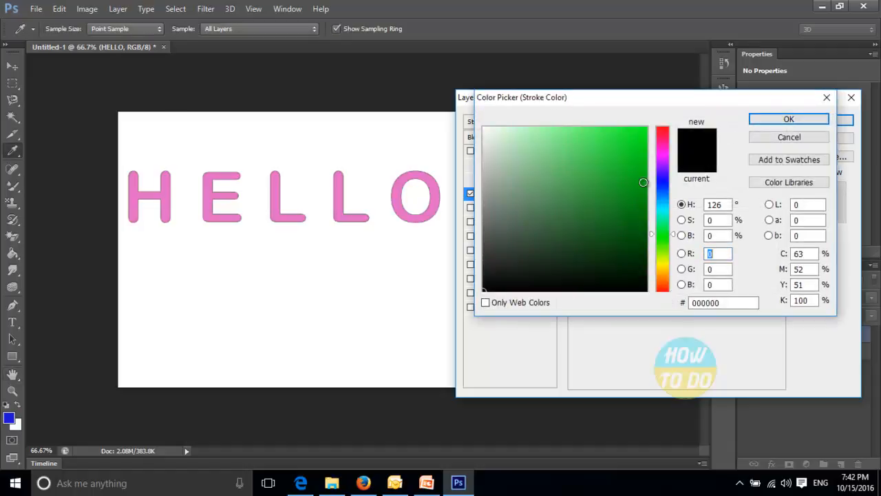
{"action": "left_click", "coordinate": [626, 135]}
{"action": "left_click", "coordinate": [785, 119]}
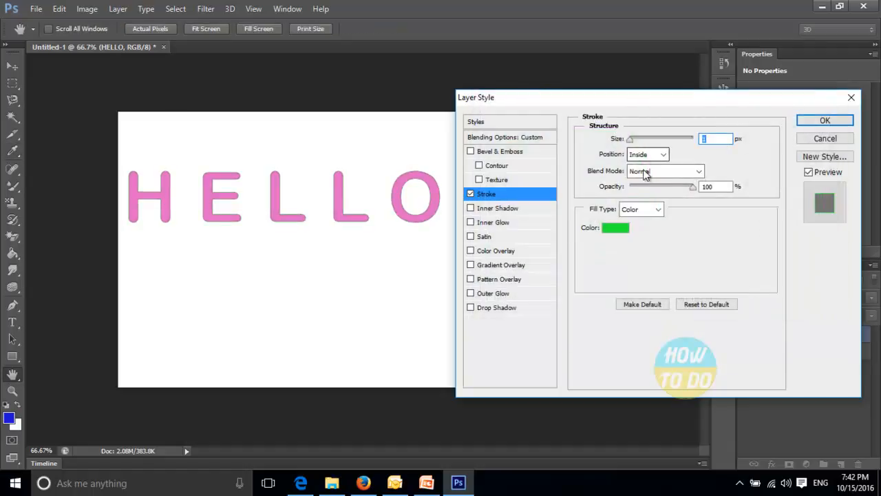
{"action": "left_click_drag", "start_coordinate": [629, 141], "coordinate": [633, 139]}
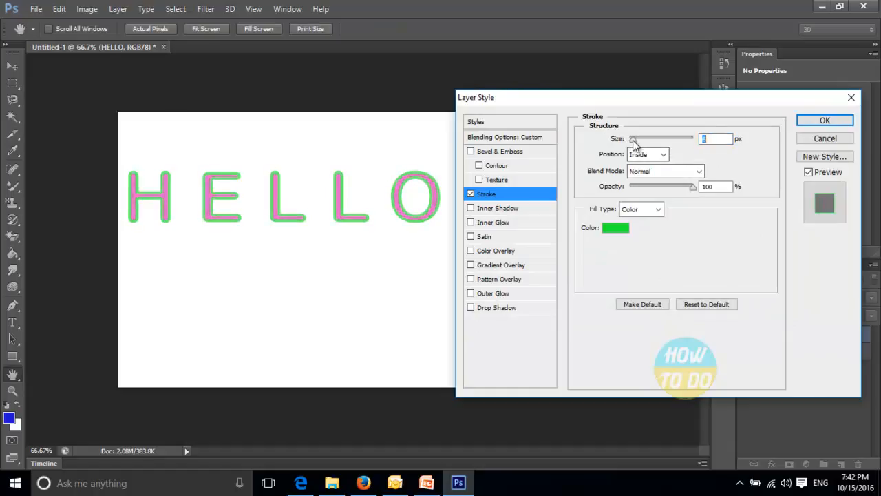
- Move the green stroke to the Outside position and set its size to 10 px
{"action": "left_click", "coordinate": [651, 154]}
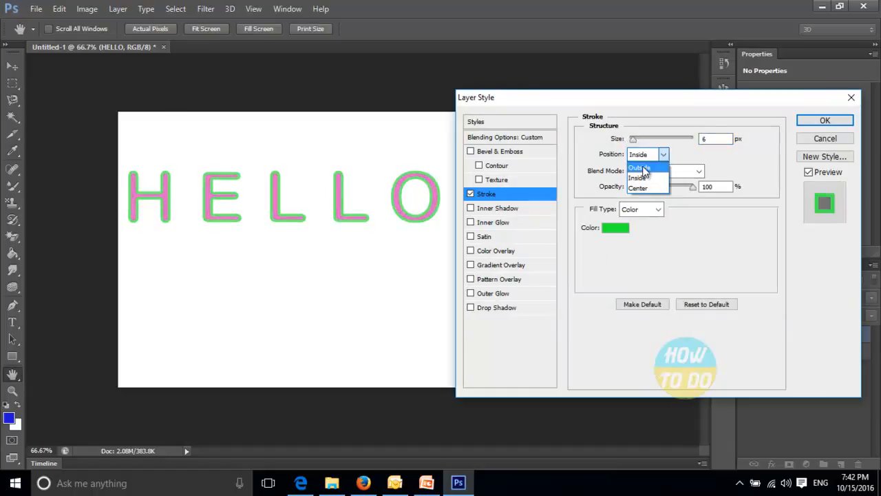
{"action": "left_click", "coordinate": [644, 168]}
{"action": "left_click_drag", "start_coordinate": [637, 139], "coordinate": [636, 139]}
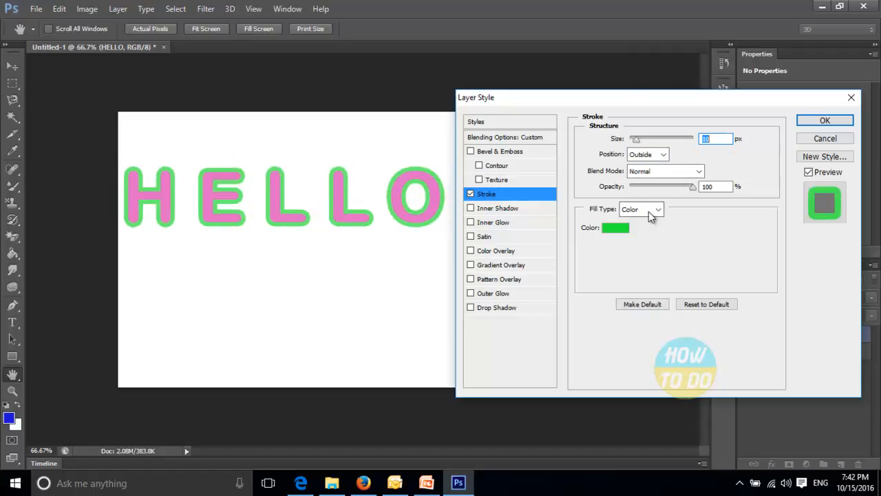
- Try the Overlay blend mode on the stroke, and change it to Darken
{"action": "left_click", "coordinate": [659, 171]}
{"action": "left_click", "coordinate": [647, 146]}
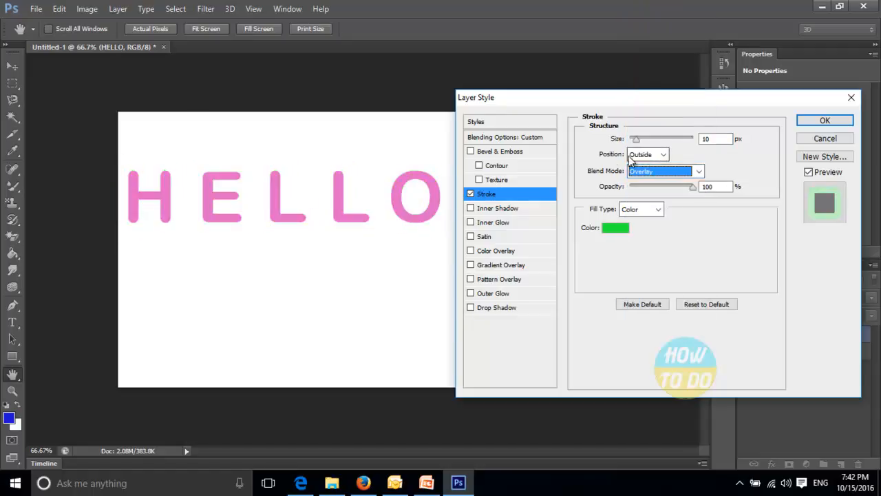
{"action": "left_click", "coordinate": [665, 172]}
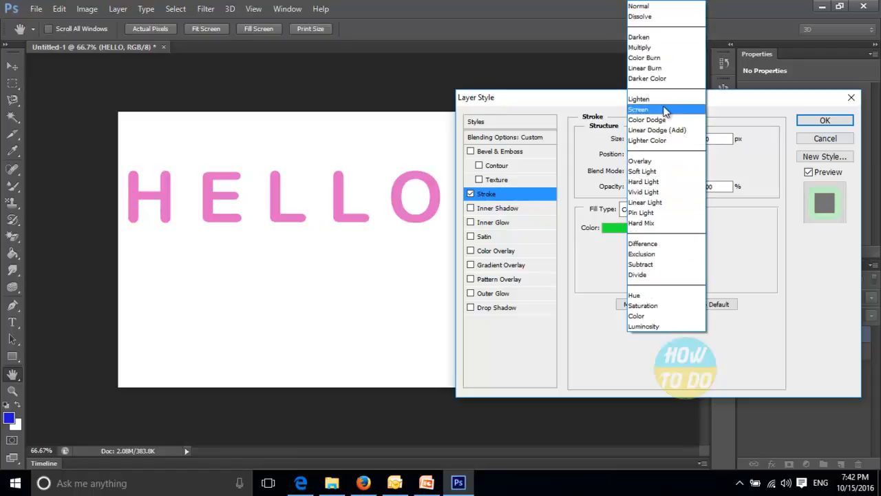
{"action": "left_click", "coordinate": [654, 37]}
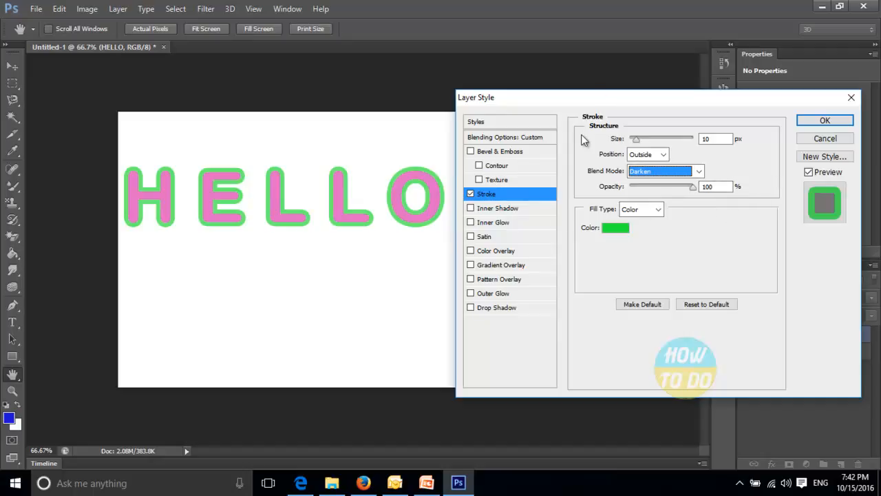
- Reset the stroke settings to default, and replace the stroke with an Inner Shadow effect
{"action": "left_click", "coordinate": [718, 303]}
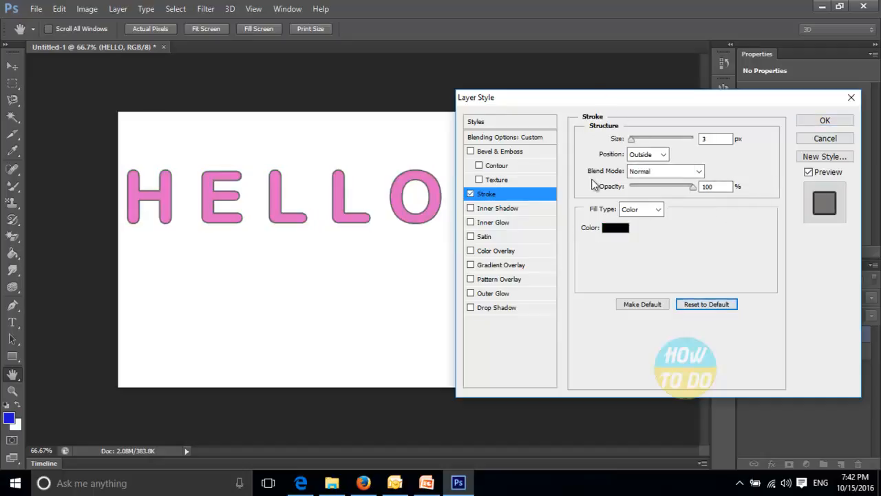
{"action": "left_click", "coordinate": [470, 194]}
{"action": "left_click", "coordinate": [502, 208]}
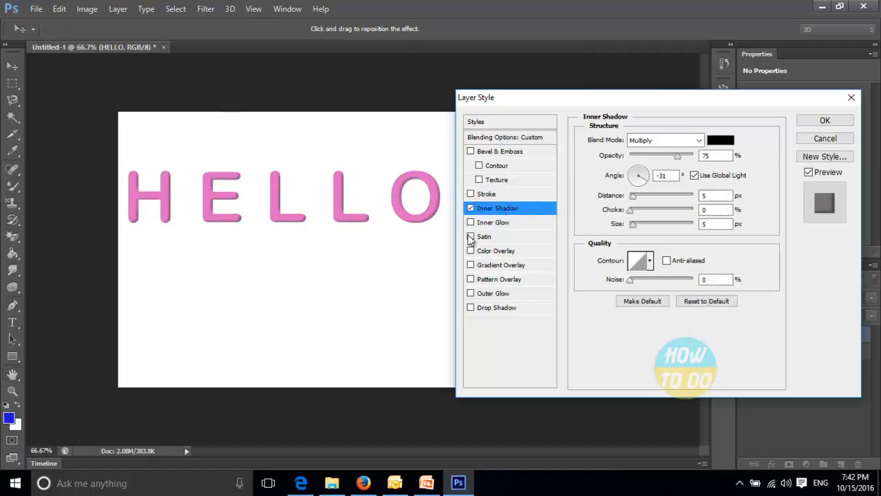
- Set the inner shadow to Dissolve at 78% opacity, with a -145° angle, 14 px distance, 3% choke and 4 px size
{"action": "mouse_move", "coordinate": [676, 155]}
{"action": "left_mouse_down"}
{"action": "mouse_move", "coordinate": [650, 158]}
{"action": "mouse_move", "coordinate": [670, 155]}
{"action": "left_mouse_up"}
{"action": "left_click", "coordinate": [683, 140]}
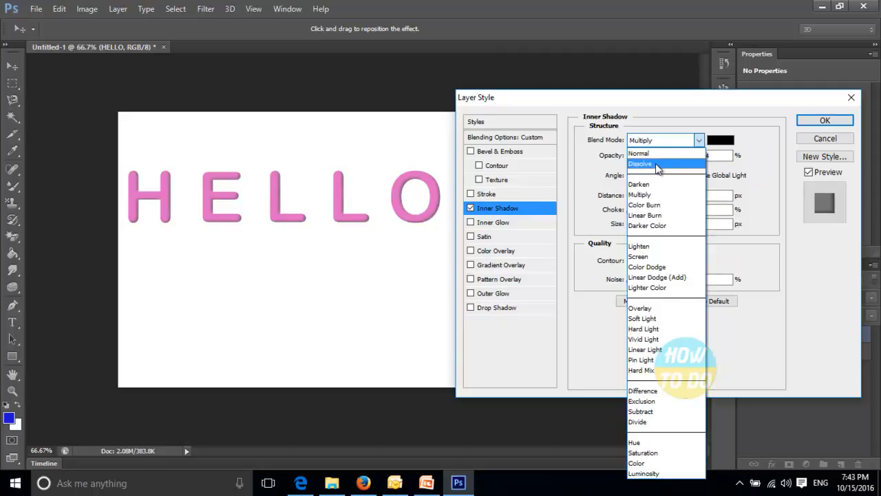
{"action": "left_click", "coordinate": [656, 167]}
{"action": "mouse_move", "coordinate": [670, 157]}
{"action": "left_mouse_down"}
{"action": "mouse_move", "coordinate": [639, 159]}
{"action": "mouse_move", "coordinate": [679, 156]}
{"action": "left_mouse_up"}
{"action": "left_click_drag", "start_coordinate": [644, 181], "coordinate": [631, 209]}
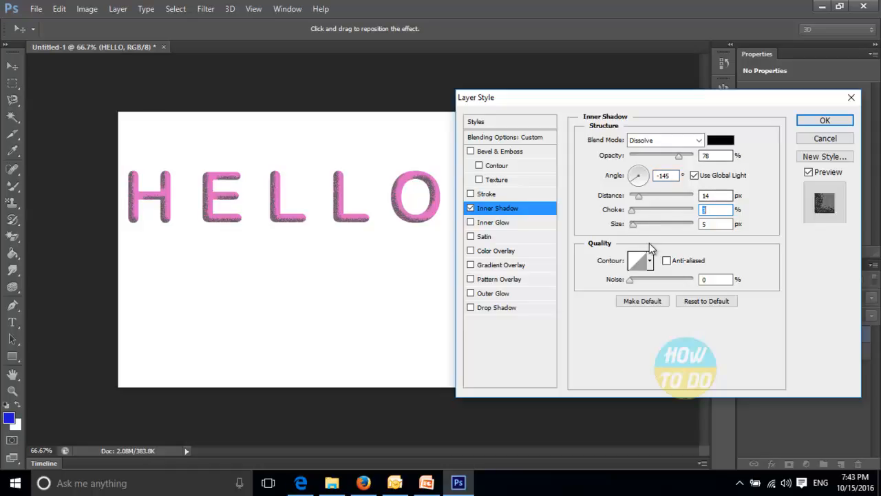
{"action": "mouse_move", "coordinate": [635, 226]}
{"action": "left_mouse_down"}
{"action": "mouse_move", "coordinate": [654, 231]}
{"action": "mouse_move", "coordinate": [632, 227]}
{"action": "left_mouse_up"}
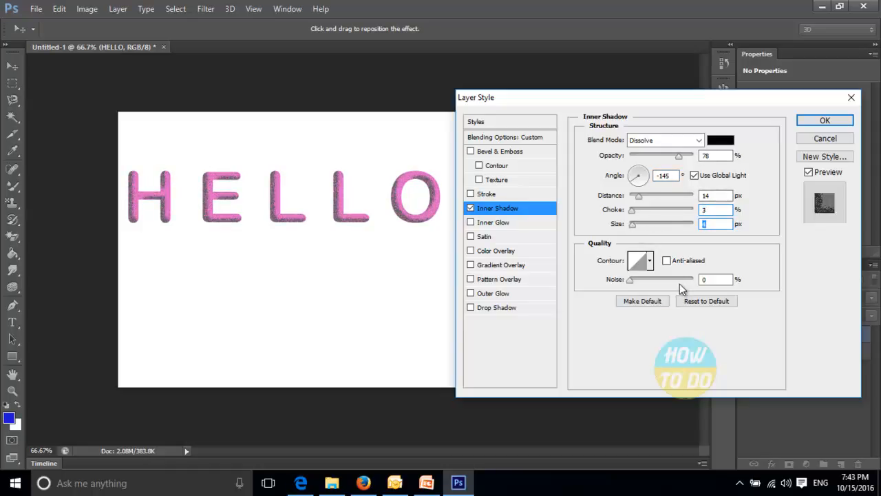
- Try a custom contour curve for the inner shadow, with a point at 45% input and 9% output, and discard it
{"action": "left_click", "coordinate": [640, 259]}
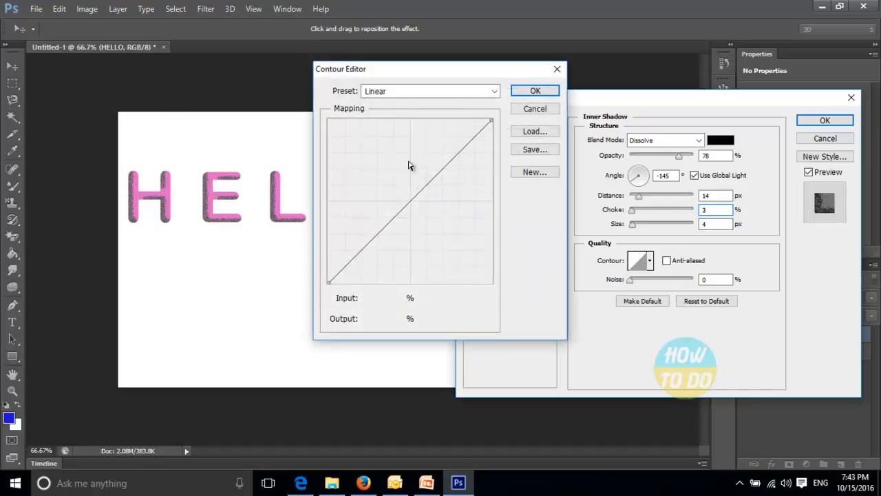
{"action": "left_click_drag", "start_coordinate": [430, 181], "coordinate": [403, 268]}
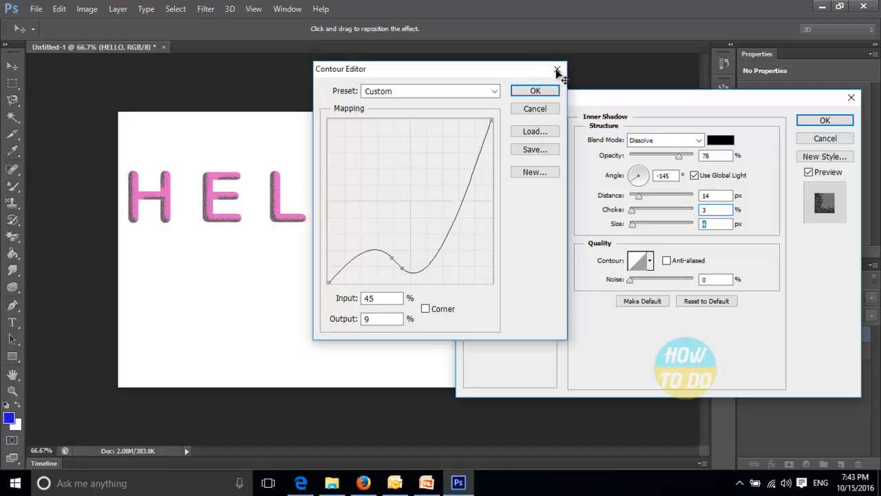
{"action": "left_click", "coordinate": [557, 68]}
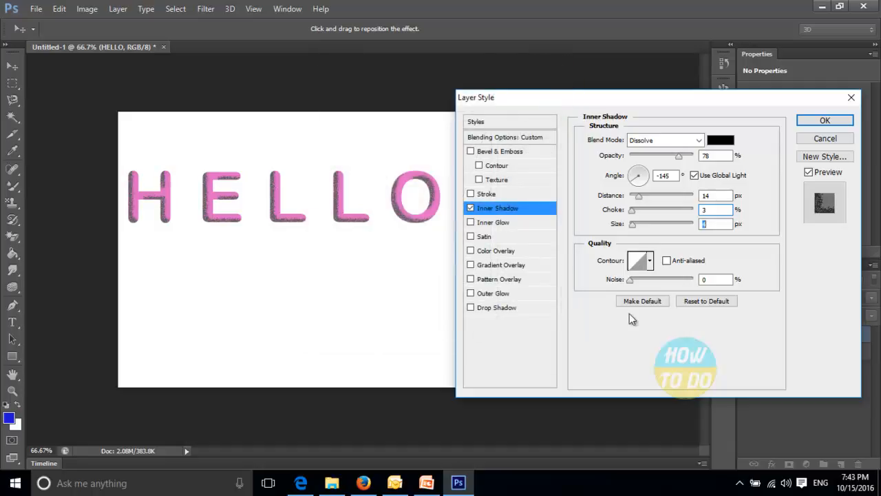
- Reset the inner shadow settings to default, and enable Inner Glow together with Inner Shadow
{"action": "left_click", "coordinate": [706, 302]}
{"action": "left_click", "coordinate": [471, 208]}
{"action": "left_click", "coordinate": [471, 223]}
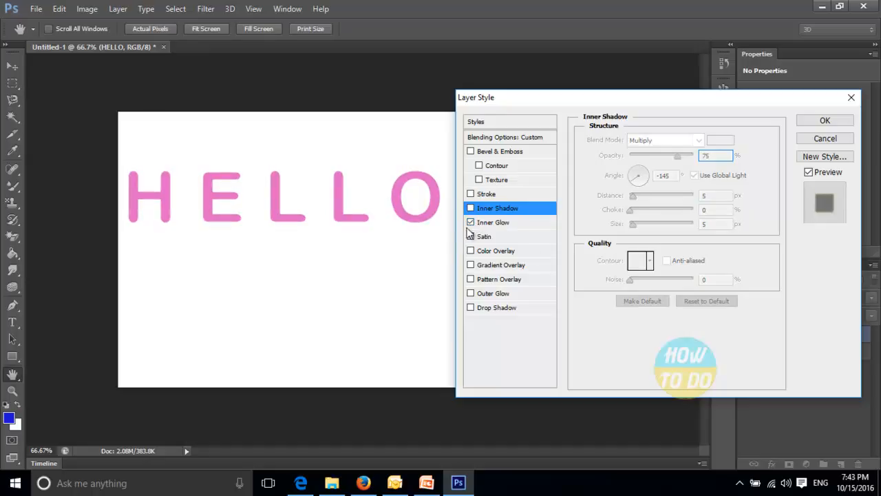
{"action": "left_click", "coordinate": [471, 209]}
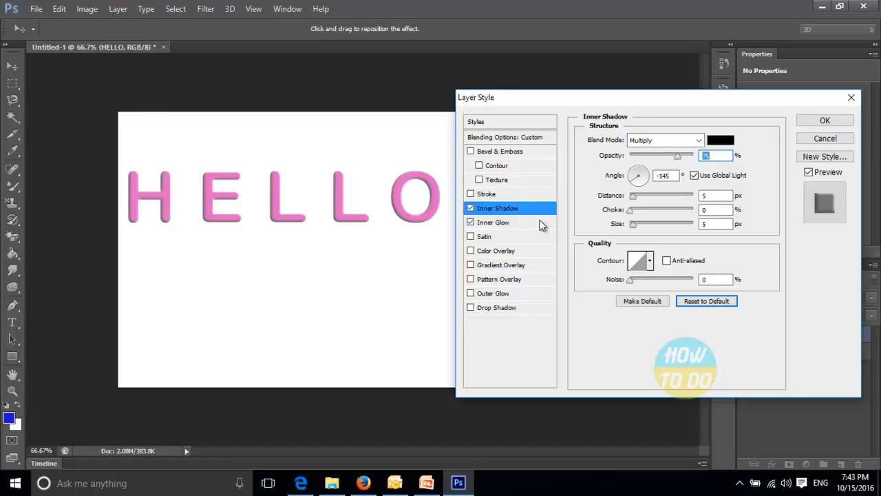
- Set the inner shadow to Lighten with a 34 px distance, 24% choke and 68 px size
{"action": "left_click", "coordinate": [639, 141]}
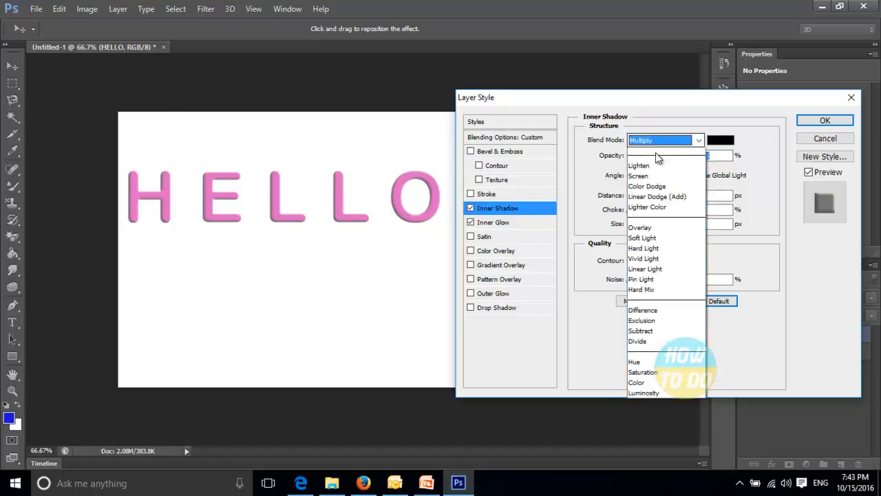
{"action": "left_click", "coordinate": [644, 246]}
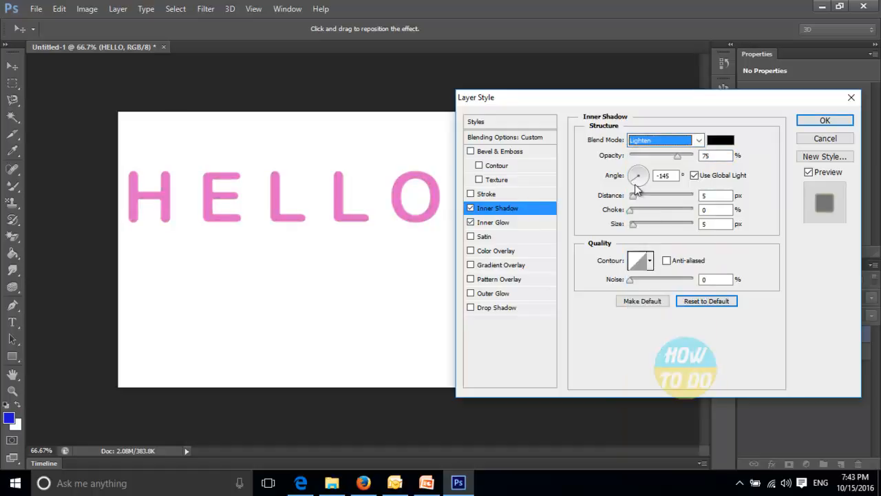
{"action": "left_click_drag", "start_coordinate": [633, 200], "coordinate": [646, 216]}
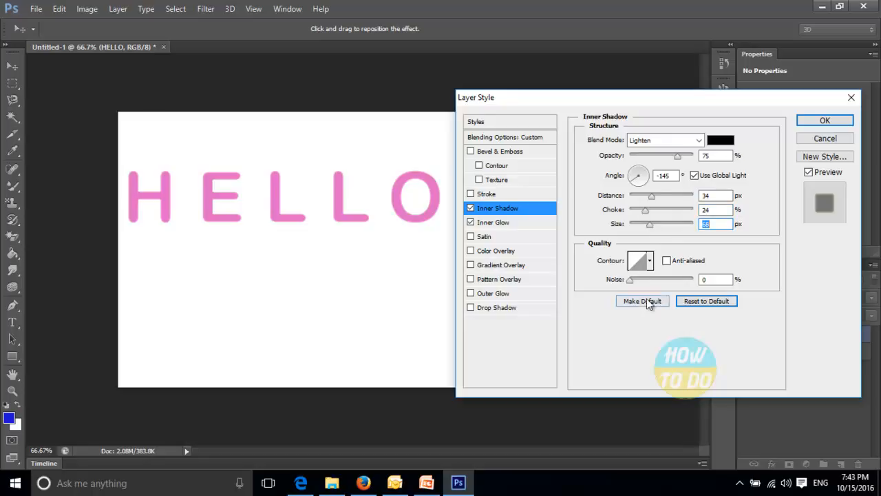
- Apply a custom contour curve to the inner shadow, with a point at 79% input and 52% output
{"action": "left_click", "coordinate": [638, 262]}
{"action": "left_click_drag", "start_coordinate": [454, 158], "coordinate": [457, 197]}
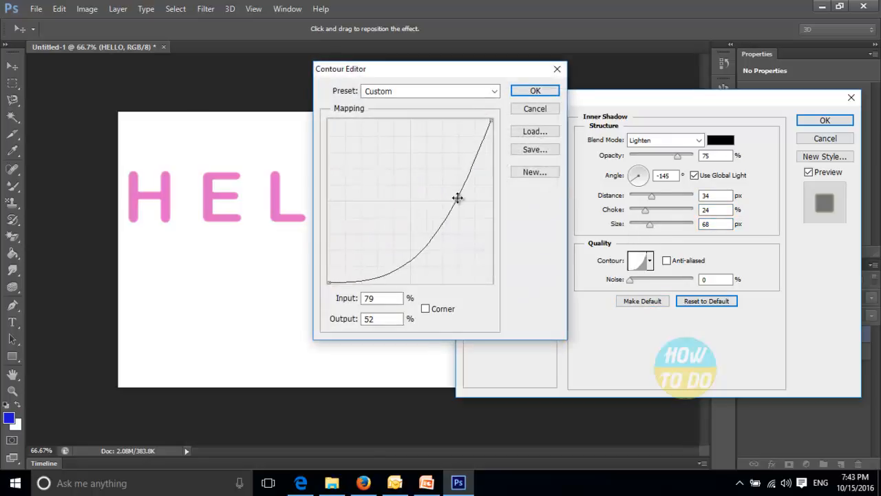
{"action": "left_click", "coordinate": [545, 92]}
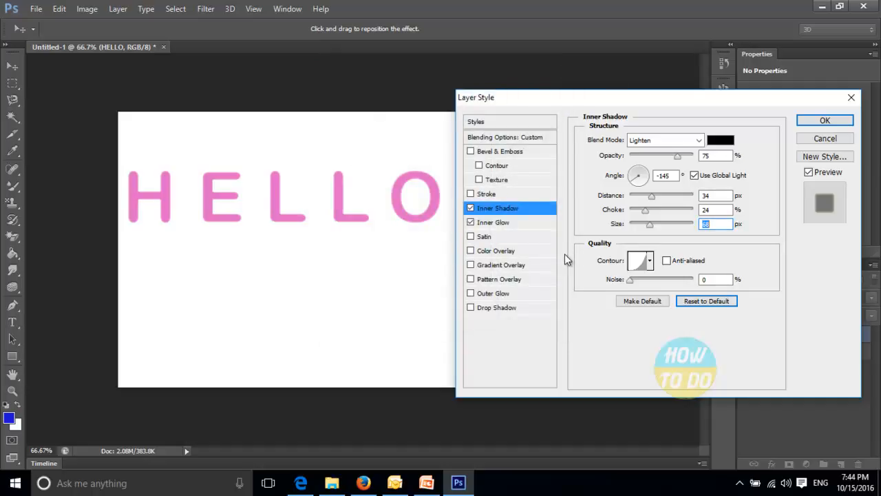
- Set the inner glow to Darken with 40% opacity and 80% noise
{"action": "left_click", "coordinate": [500, 224]}
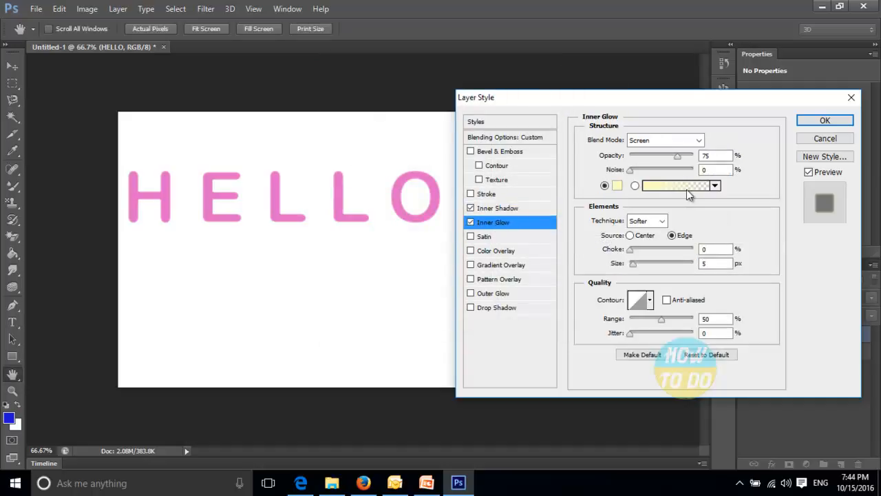
{"action": "left_click", "coordinate": [660, 141]}
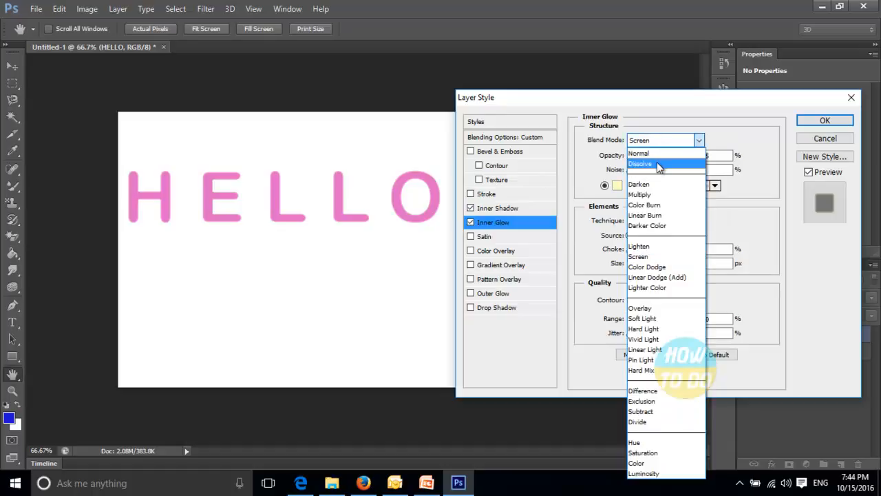
{"action": "left_click", "coordinate": [640, 184]}
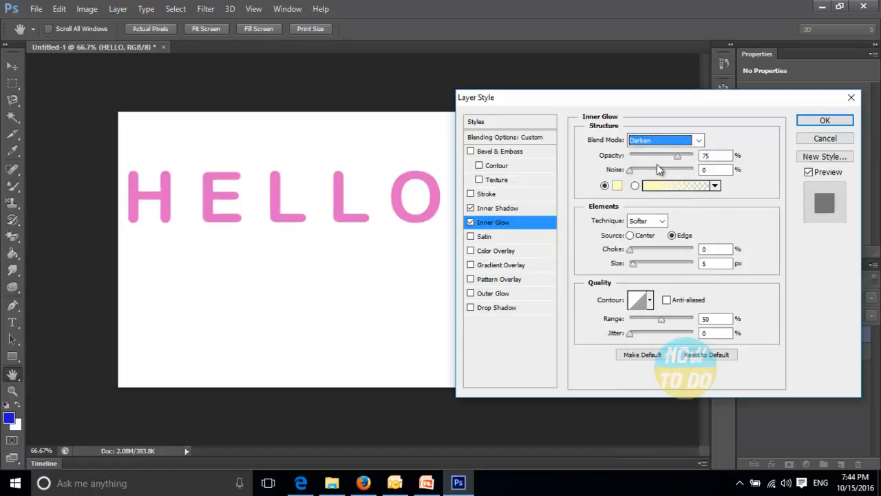
{"action": "mouse_move", "coordinate": [680, 157]}
{"action": "left_mouse_down"}
{"action": "mouse_move", "coordinate": [654, 156]}
{"action": "mouse_move", "coordinate": [644, 172]}
{"action": "mouse_move", "coordinate": [678, 173]}
{"action": "left_mouse_up"}
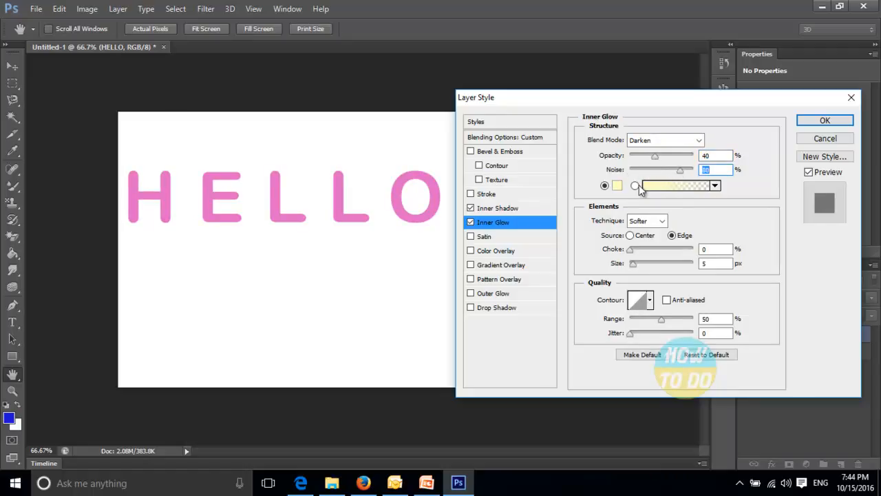
- Use the Foreground to Background gradient preset as the inner glow's fill
{"action": "left_click", "coordinate": [678, 185]}
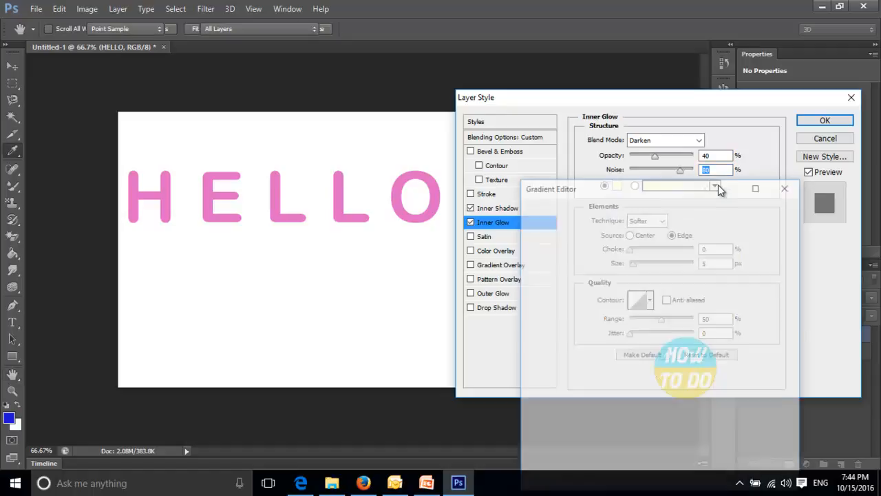
{"action": "left_click", "coordinate": [544, 228]}
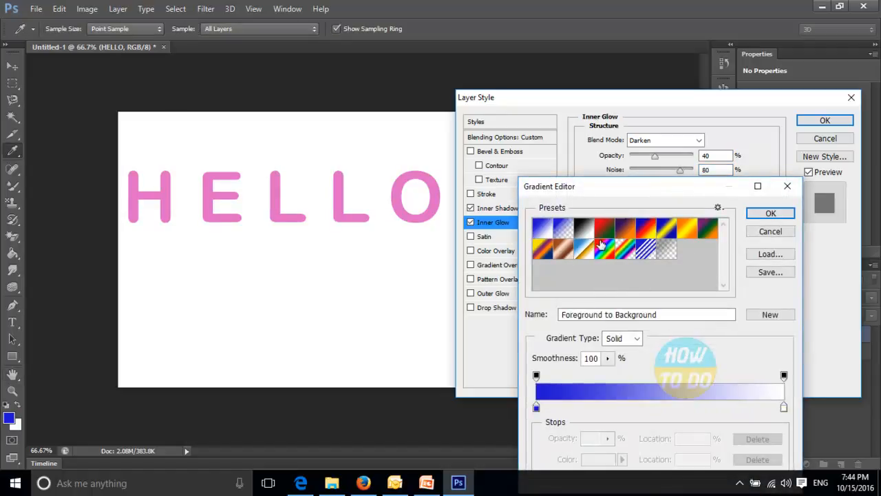
{"action": "left_click", "coordinate": [771, 213]}
- Set the inner glow's choke to 29%, size to 166 px, range to 73% and jitter to 44%
{"action": "left_click", "coordinate": [659, 221]}
{"action": "left_click", "coordinate": [652, 235]}
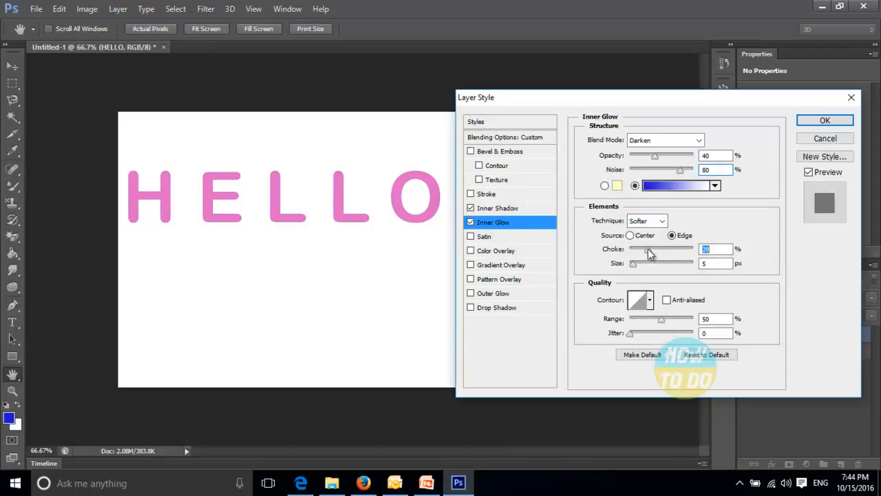
{"action": "left_click_drag", "start_coordinate": [634, 263], "coordinate": [673, 264]}
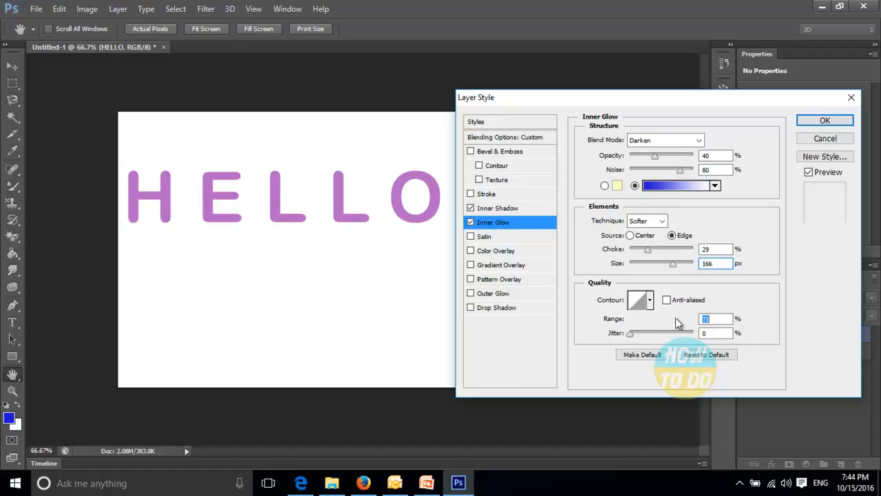
{"action": "left_click_drag", "start_coordinate": [629, 333], "coordinate": [655, 333]}
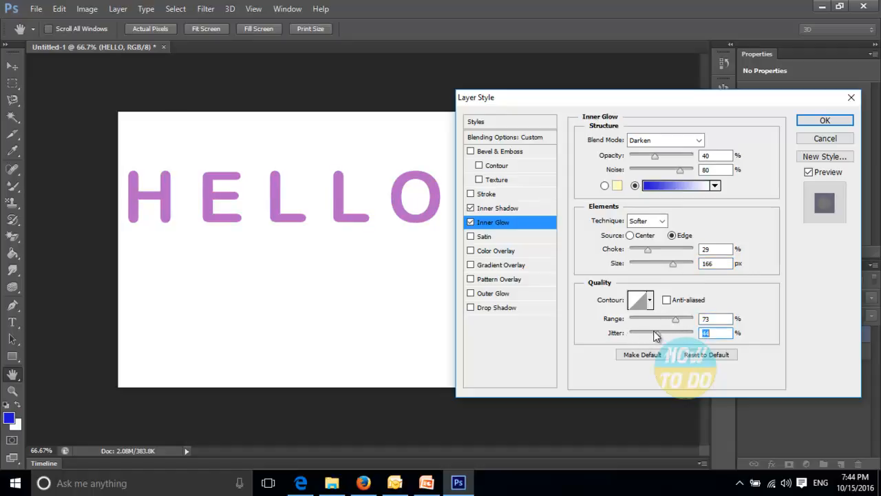
- Reset the inner glow settings to default, and replace Inner Glow and Inner Shadow with the Satin effect
{"action": "left_click", "coordinate": [706, 354]}
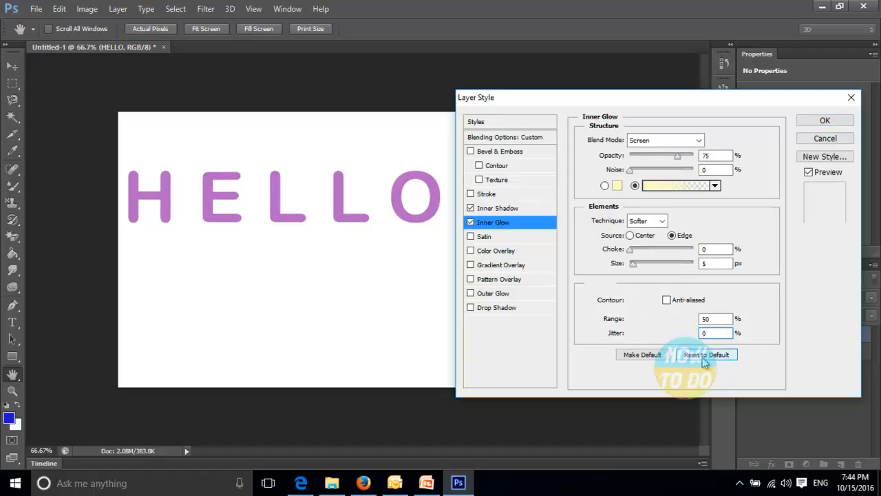
{"action": "left_click", "coordinate": [470, 223]}
{"action": "left_click", "coordinate": [471, 208]}
{"action": "left_click", "coordinate": [490, 236]}
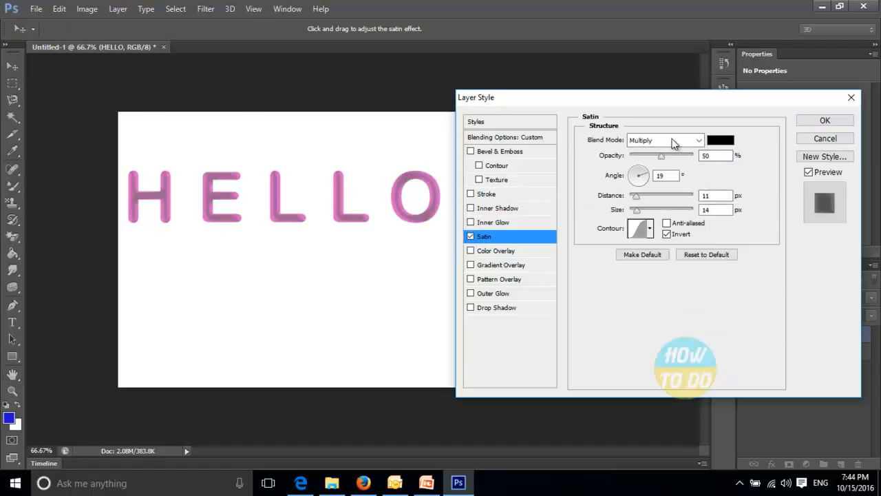
- Set the satin to Overlay at 66% opacity, with a -31° angle, 24 px distance and 98 px size
{"action": "left_click", "coordinate": [692, 141]}
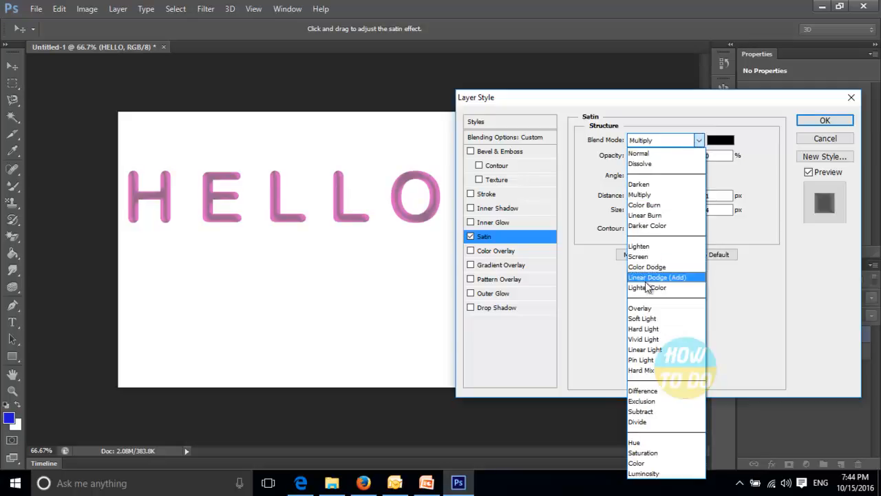
{"action": "left_click", "coordinate": [640, 307]}
{"action": "mouse_move", "coordinate": [665, 159]}
{"action": "left_mouse_down"}
{"action": "mouse_move", "coordinate": [640, 159]}
{"action": "mouse_move", "coordinate": [671, 155]}
{"action": "left_mouse_up"}
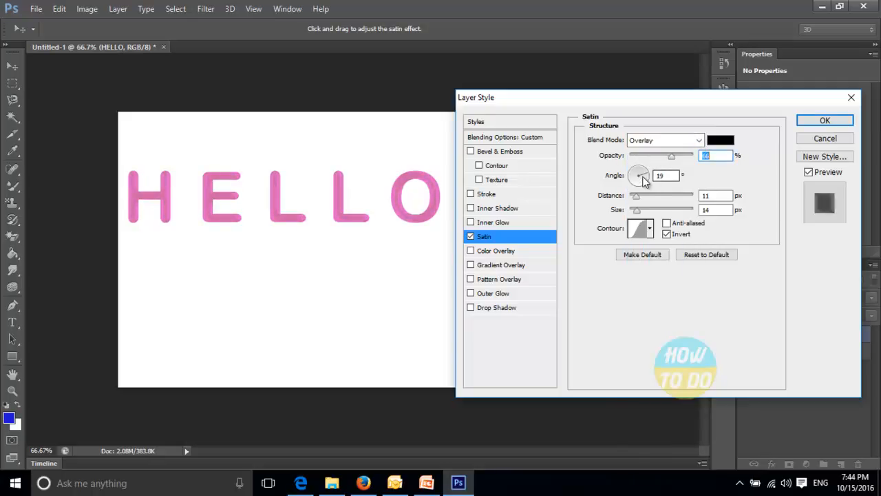
{"action": "key", "text": "Tab"}
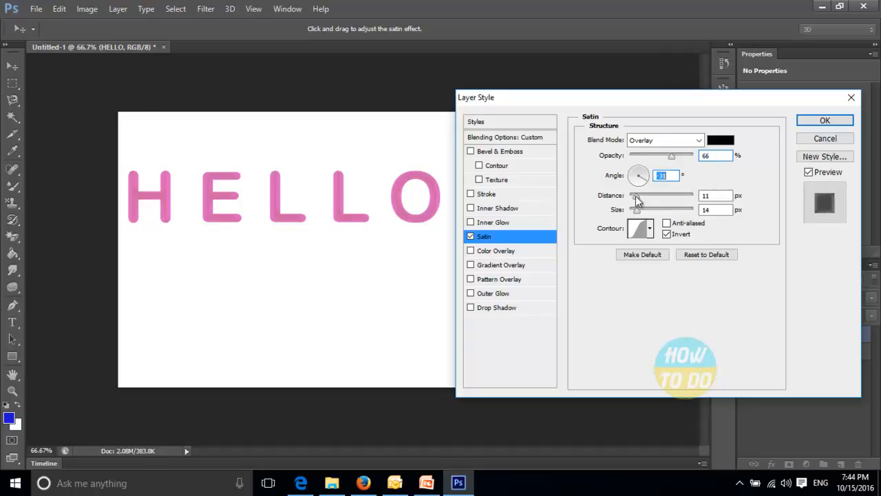
{"action": "left_click_drag", "start_coordinate": [644, 196], "coordinate": [657, 206]}
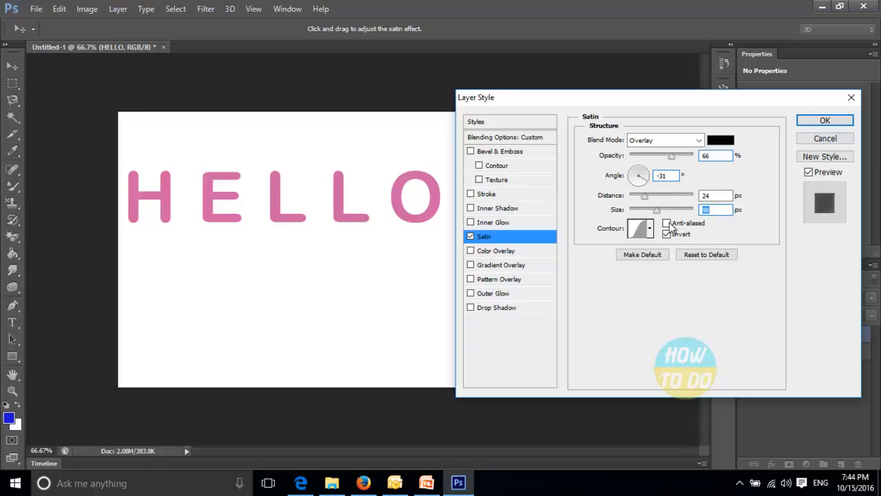
- Reset the satin settings to default, and replace Satin with a Color Overlay effect
{"action": "left_click", "coordinate": [719, 255]}
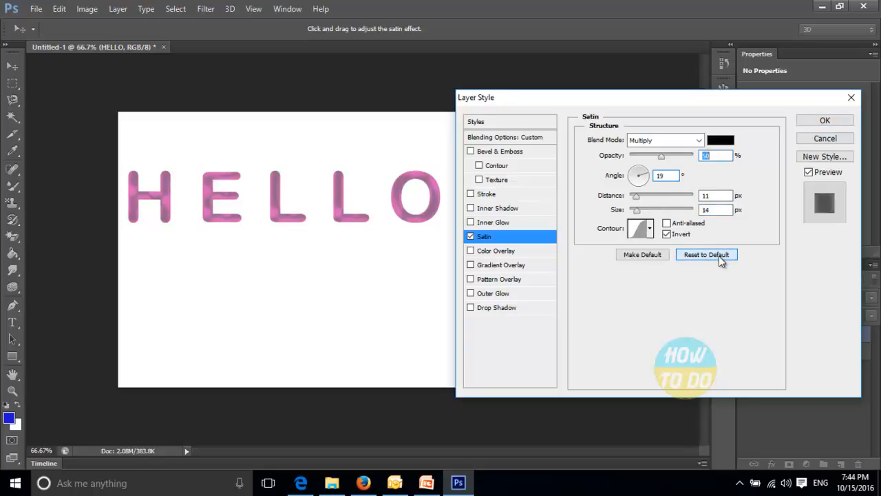
{"action": "left_click", "coordinate": [471, 237]}
{"action": "left_click", "coordinate": [482, 252]}
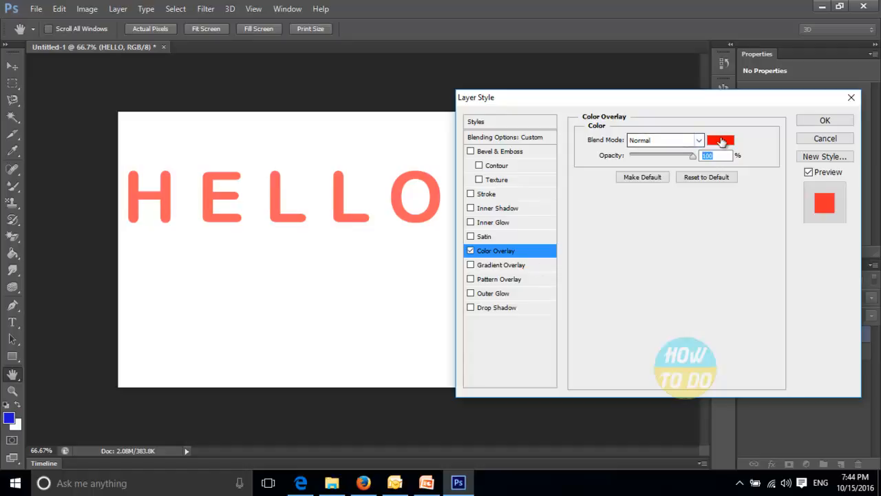
- Change the overlay color to a soft periwinkle blue, and lower its opacity to 43%
{"action": "left_click", "coordinate": [720, 140]}
{"action": "mouse_move", "coordinate": [522, 152]}
{"action": "left_mouse_down"}
{"action": "mouse_move", "coordinate": [498, 138]}
{"action": "mouse_move", "coordinate": [515, 143]}
{"action": "left_mouse_up"}
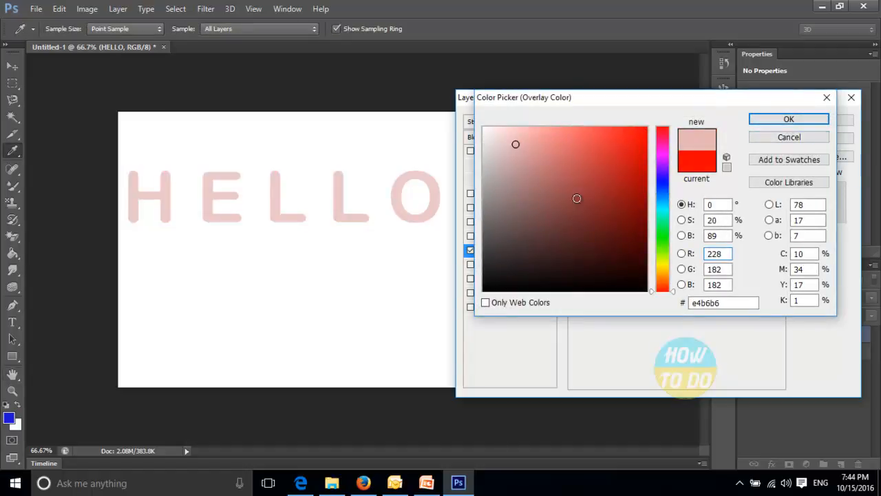
{"action": "left_click", "coordinate": [663, 184]}
{"action": "left_click", "coordinate": [564, 148]}
{"action": "left_click", "coordinate": [806, 121]}
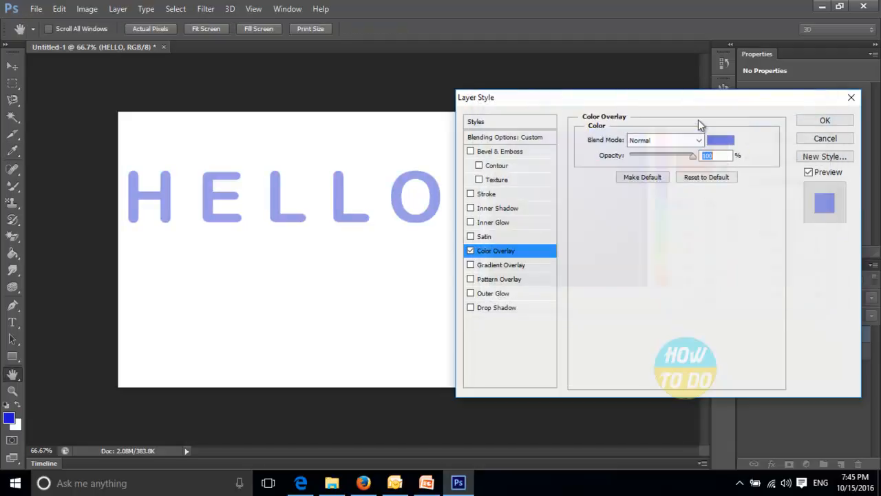
{"action": "left_click_drag", "start_coordinate": [694, 157], "coordinate": [665, 159]}
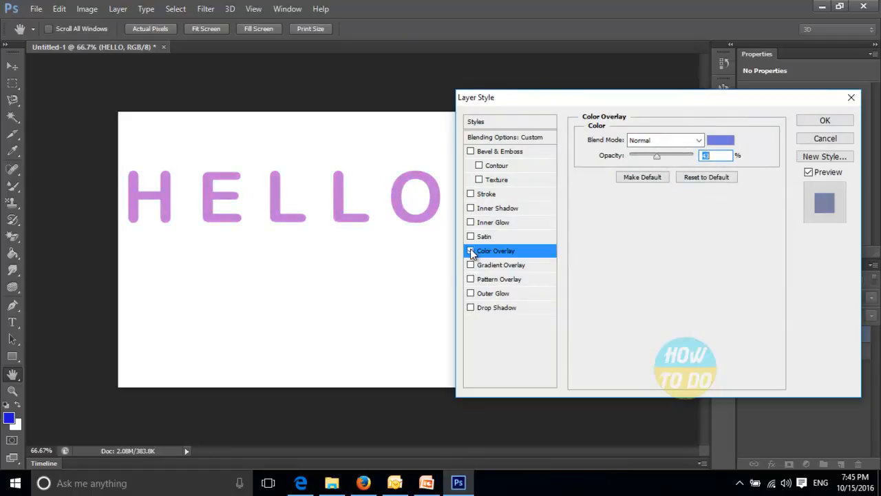
- Add a Gradient Overlay effect using the blue-to-white gradient preset
{"action": "left_click", "coordinate": [493, 265]}
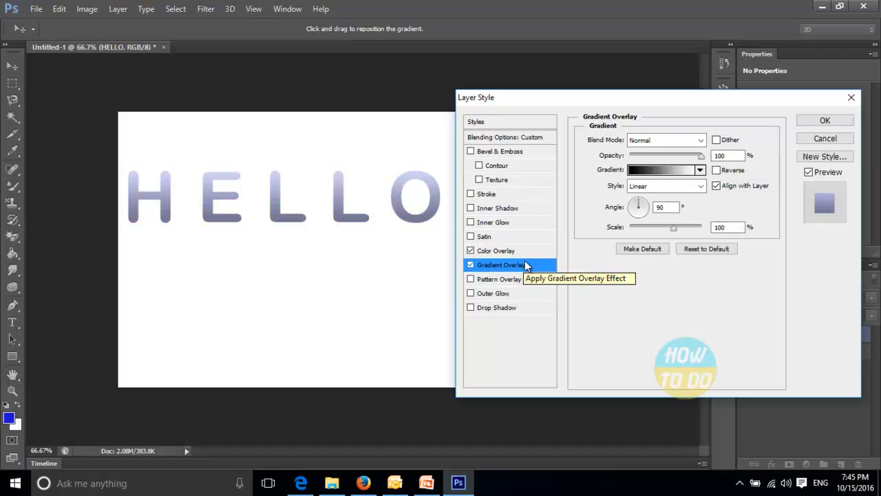
{"action": "left_click", "coordinate": [701, 171]}
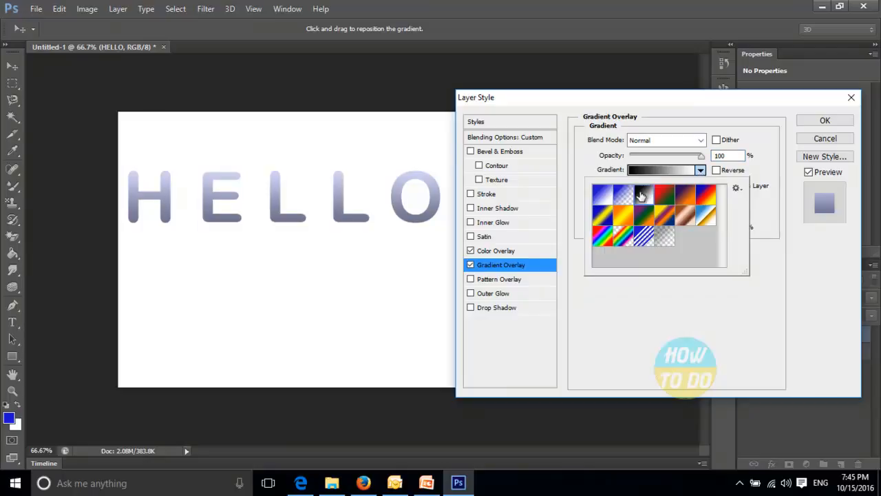
{"action": "left_click", "coordinate": [605, 197]}
{"action": "left_click", "coordinate": [654, 300]}
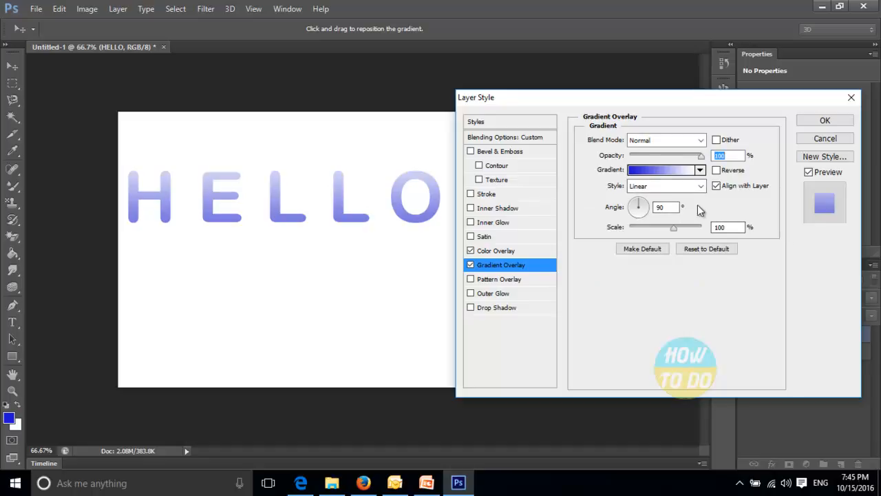
- Try the Radial style on the gradient overlay, and change it to Angle
{"action": "left_click", "coordinate": [690, 186]}
{"action": "left_click", "coordinate": [666, 210]}
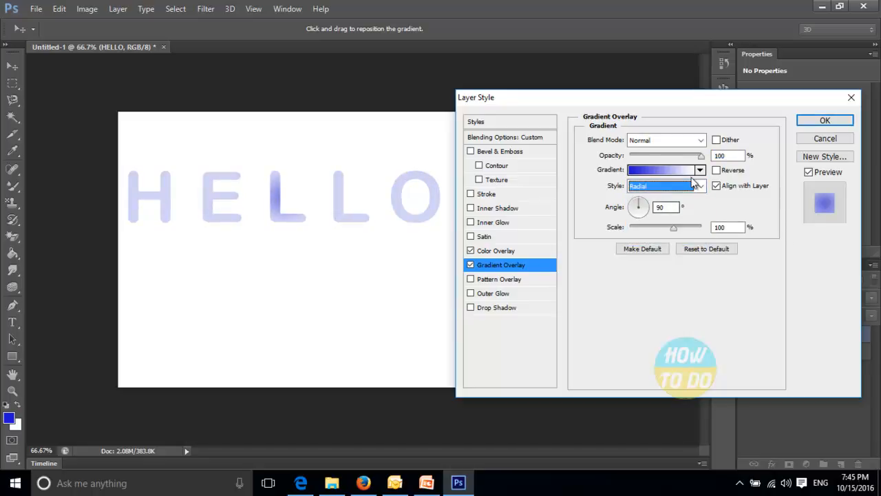
{"action": "left_click", "coordinate": [702, 192]}
{"action": "left_click", "coordinate": [702, 195]}
{"action": "left_click", "coordinate": [702, 191]}
{"action": "left_click", "coordinate": [668, 218]}
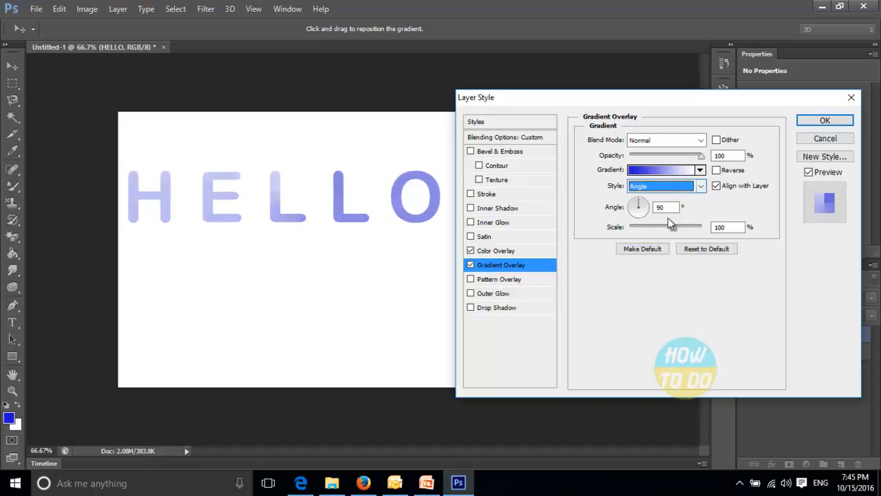
- Try the Reflected, Diamond and Radial styles on the gradient overlay, and set the style to Linear
{"action": "left_click", "coordinate": [700, 186]}
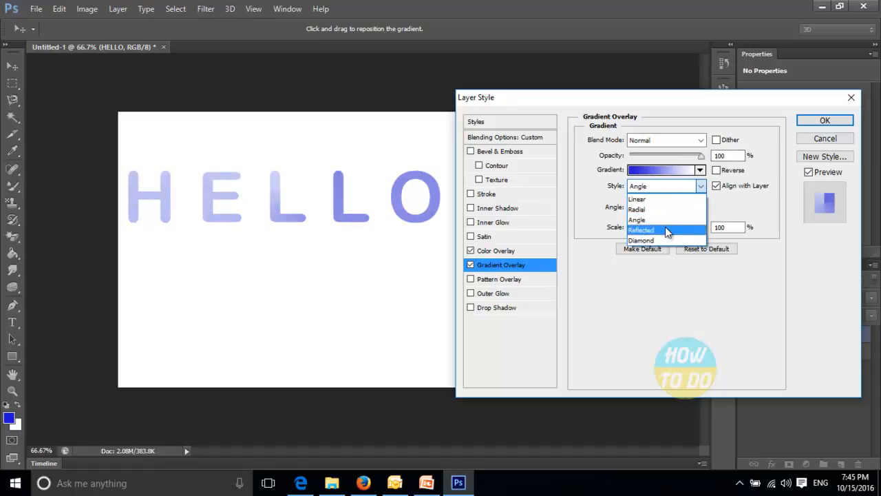
{"action": "left_click", "coordinate": [667, 225]}
{"action": "left_click", "coordinate": [701, 186]}
{"action": "left_click", "coordinate": [666, 237]}
{"action": "left_click", "coordinate": [656, 187]}
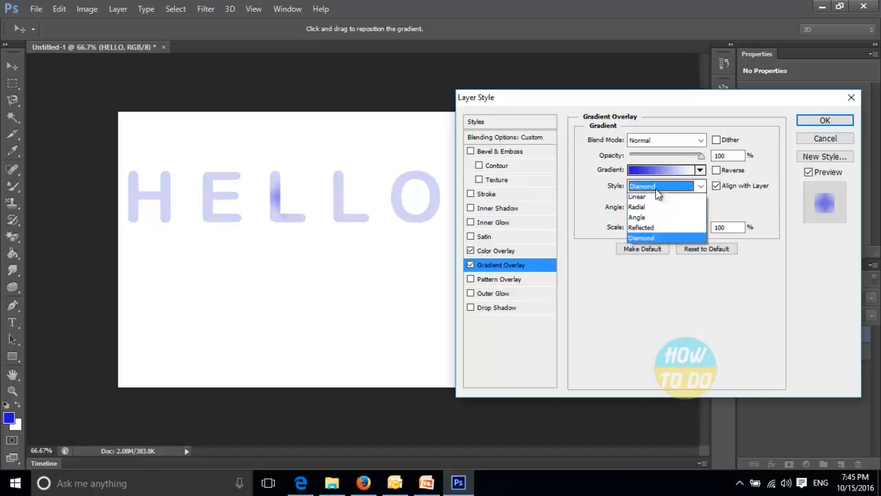
{"action": "left_click", "coordinate": [647, 210]}
{"action": "left_click", "coordinate": [654, 185]}
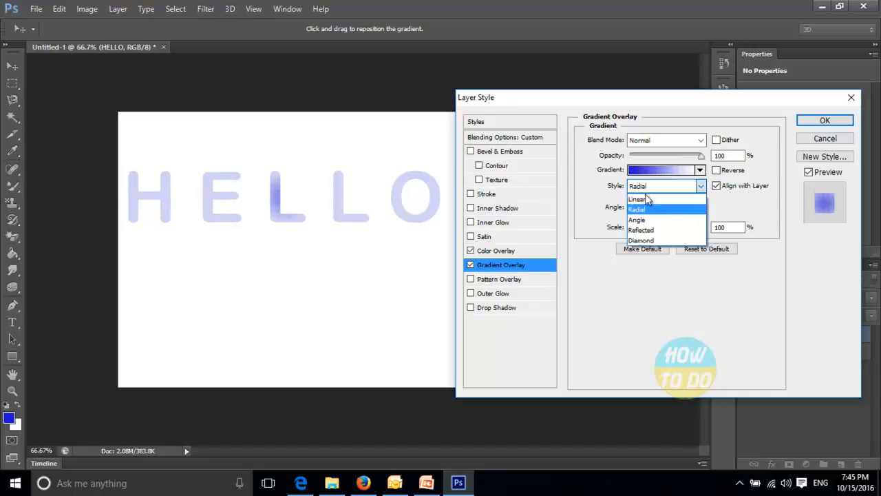
{"action": "left_click", "coordinate": [639, 199]}
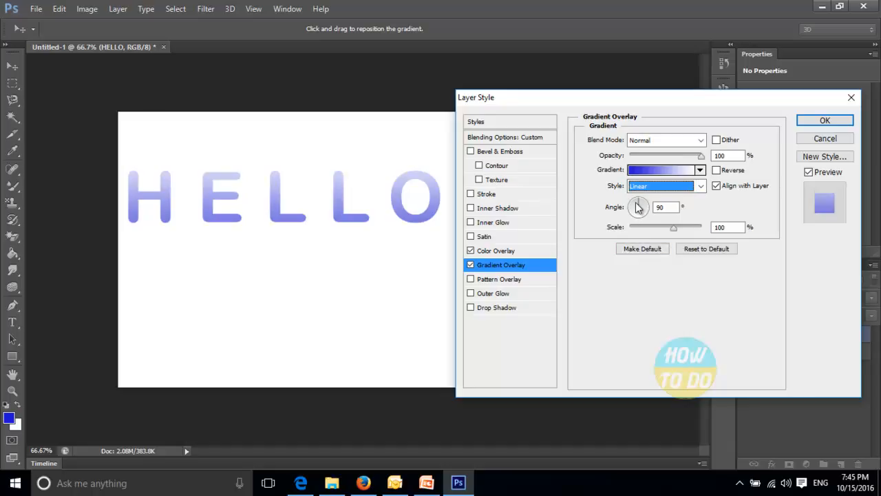
- Set the gradient overlay's angle to -17° and reduce its scale to less than half
{"action": "left_click", "coordinate": [646, 209]}
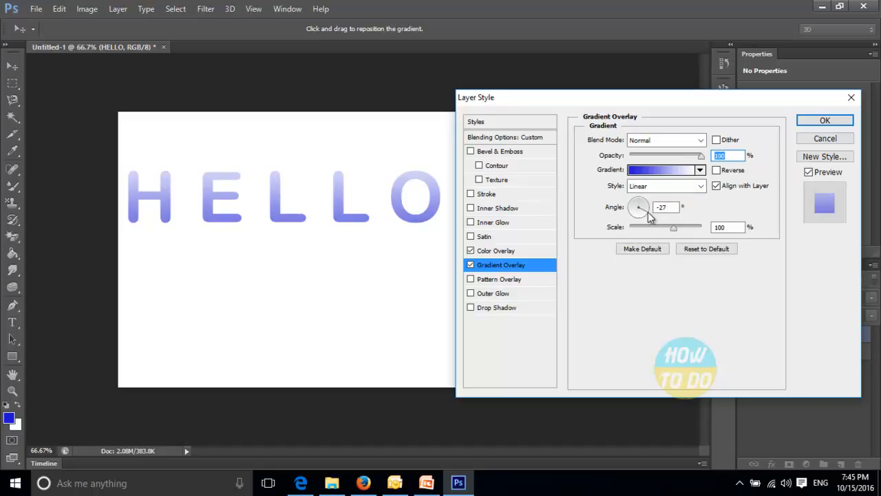
{"action": "left_click_drag", "start_coordinate": [646, 216], "coordinate": [651, 233]}
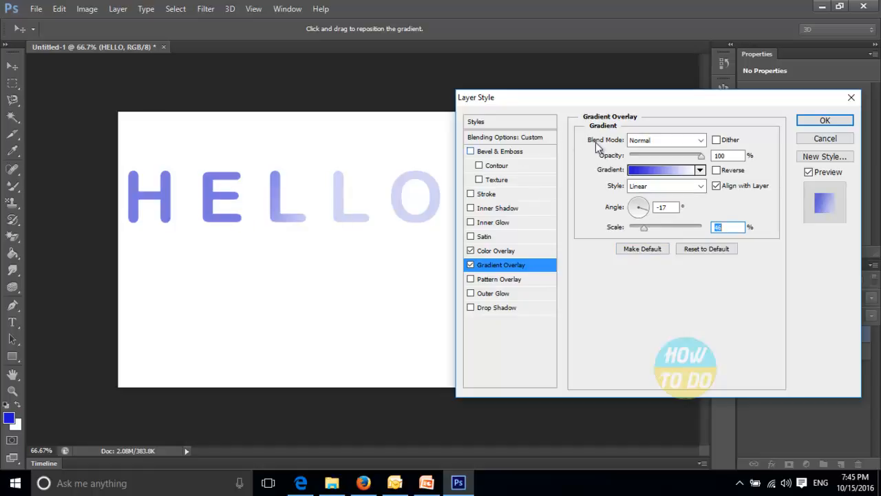
- Replace the Gradient Overlay with a Pattern Overlay effect, and look through the available patterns and pattern libraries
{"action": "left_click", "coordinate": [470, 264]}
{"action": "left_click", "coordinate": [488, 280]}
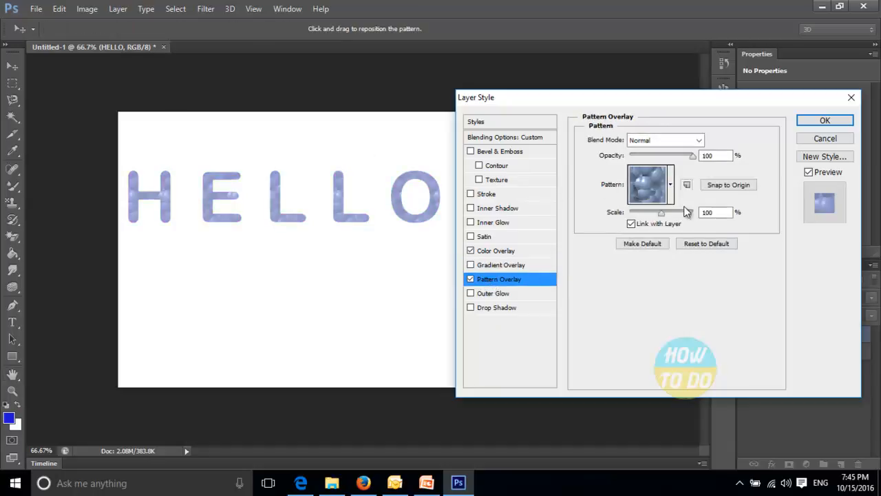
{"action": "left_click", "coordinate": [670, 184]}
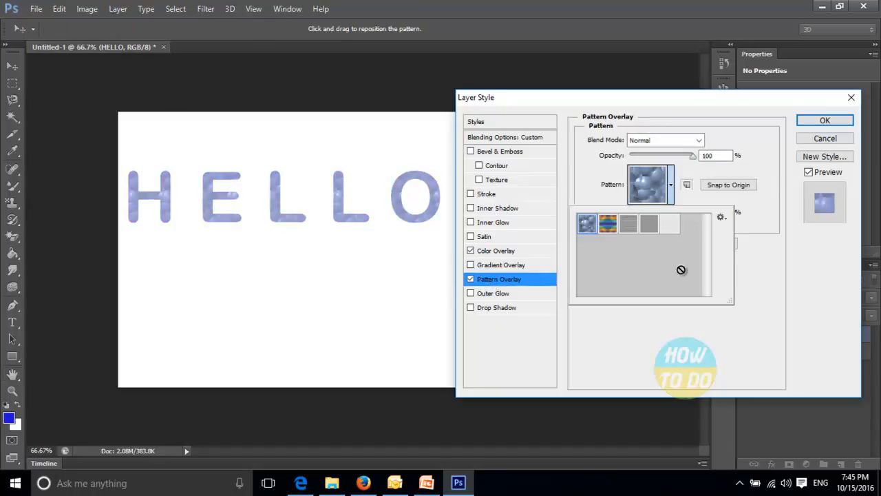
{"action": "left_click", "coordinate": [721, 217]}
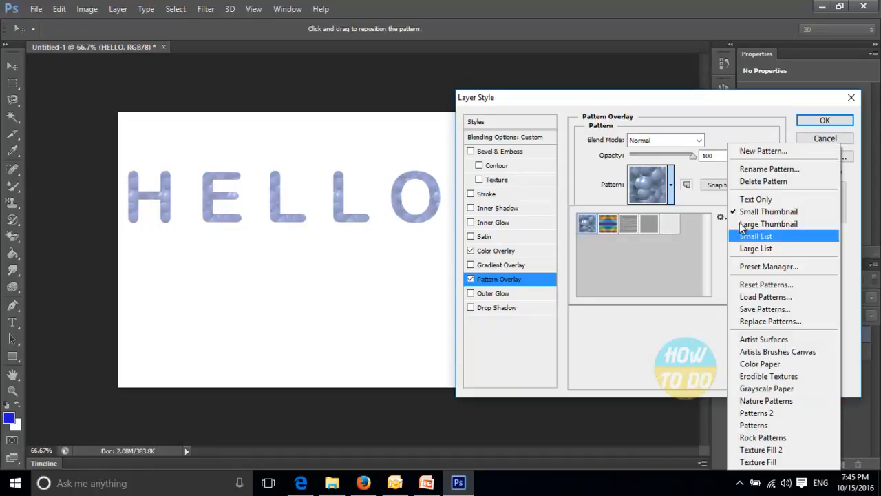
{"action": "left_click", "coordinate": [718, 234]}
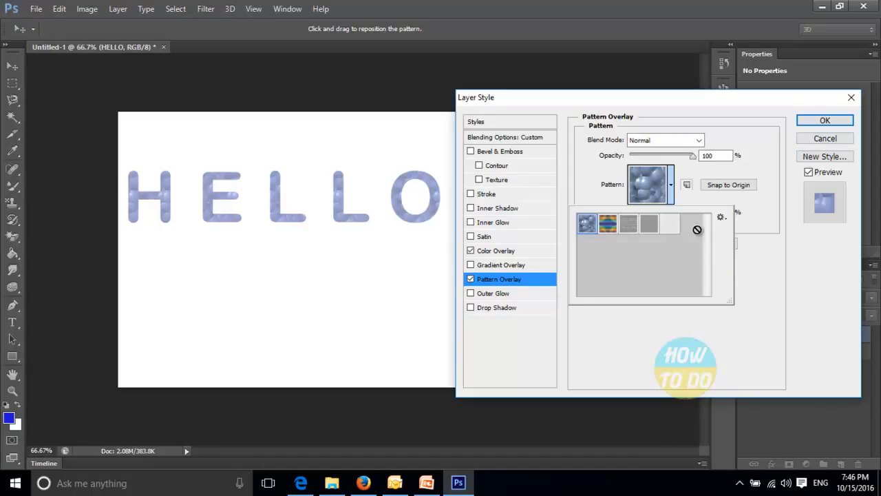
{"action": "left_click", "coordinate": [761, 259]}
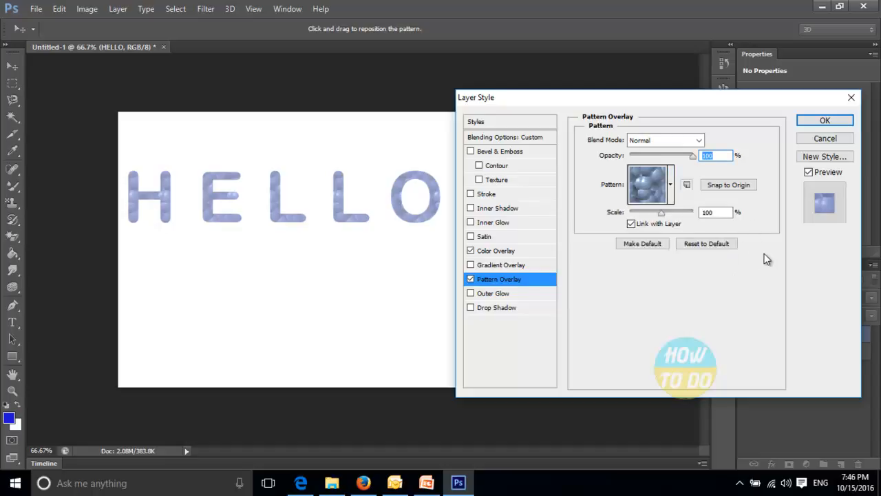
- Try the multicolored, gray and blue bubble patterns on the text, and apply the multicolored one
{"action": "left_click", "coordinate": [669, 185]}
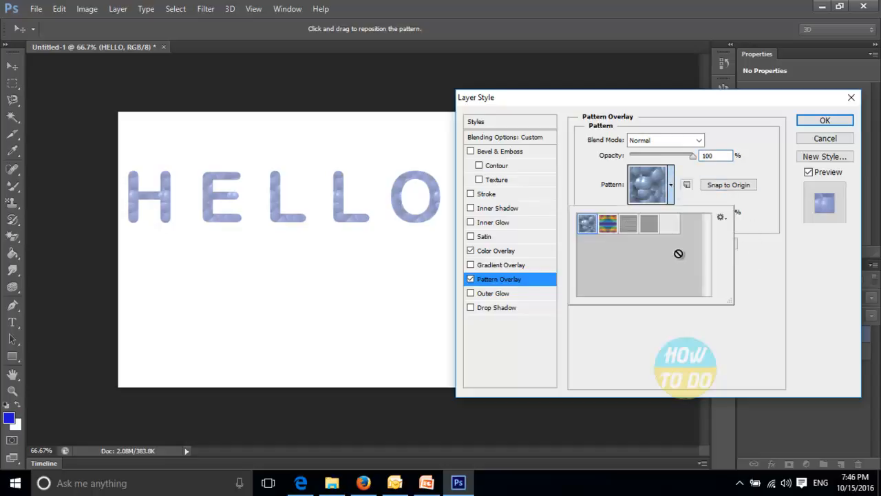
{"action": "left_click", "coordinate": [608, 225]}
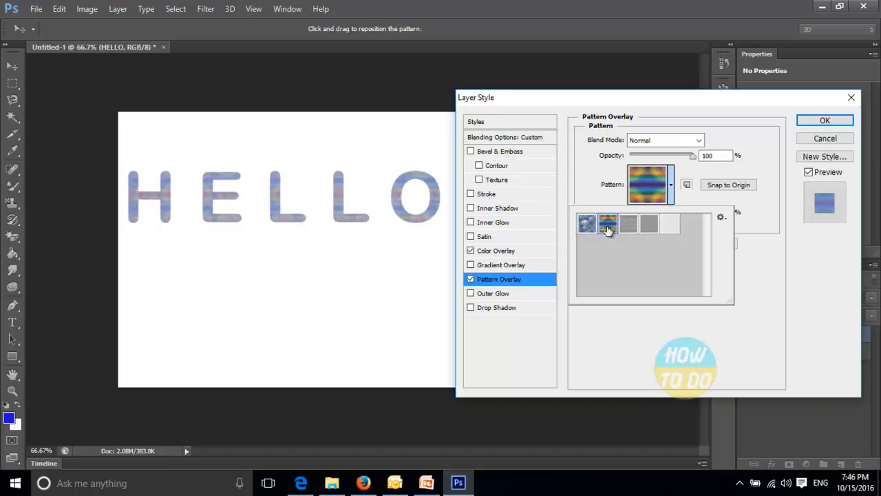
{"action": "left_click", "coordinate": [628, 227]}
{"action": "left_click", "coordinate": [649, 231]}
{"action": "left_click", "coordinate": [586, 224]}
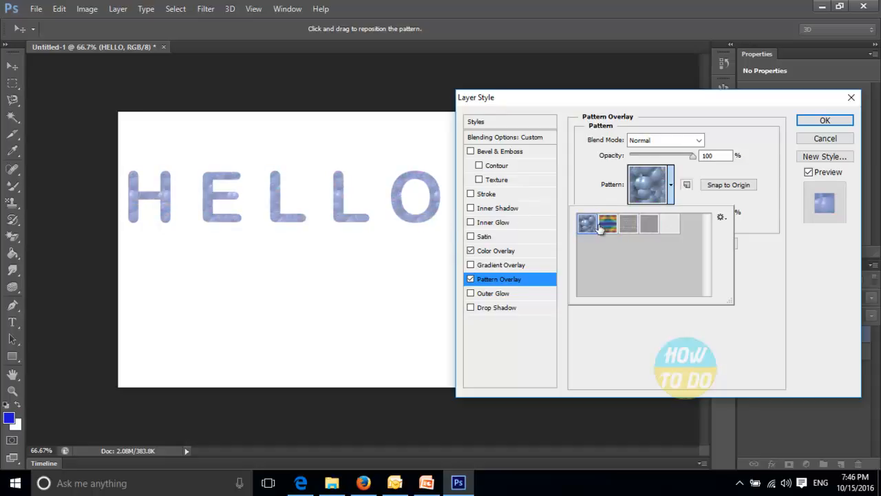
{"action": "left_click", "coordinate": [609, 226]}
{"action": "left_click", "coordinate": [789, 267]}
- Reset the pattern overlay settings to default, and replace Pattern Overlay with an Outer Glow effect
{"action": "left_click", "coordinate": [697, 244]}
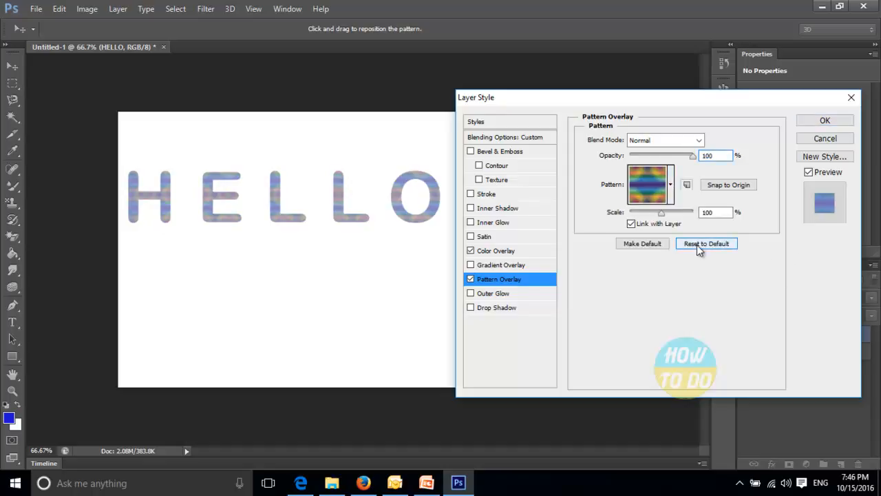
{"action": "left_click", "coordinate": [471, 280]}
{"action": "left_click", "coordinate": [470, 293]}
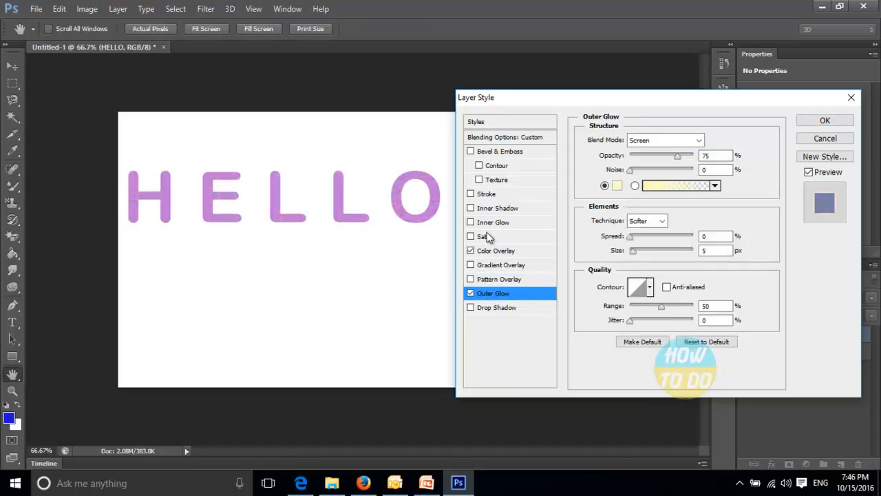
- Set the outer glow to Normal blend mode, 69% opacity and 42% noise, with a gradient fill and the Softer technique
{"action": "left_click", "coordinate": [661, 141]}
{"action": "left_click", "coordinate": [655, 157]}
{"action": "left_click_drag", "start_coordinate": [675, 158], "coordinate": [656, 172]}
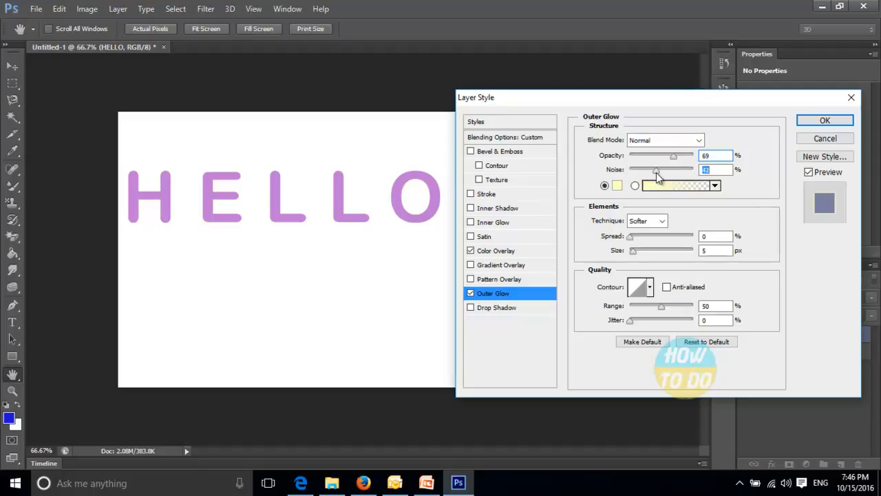
{"action": "left_click", "coordinate": [634, 185]}
{"action": "left_click", "coordinate": [658, 221]}
{"action": "left_click", "coordinate": [650, 230]}
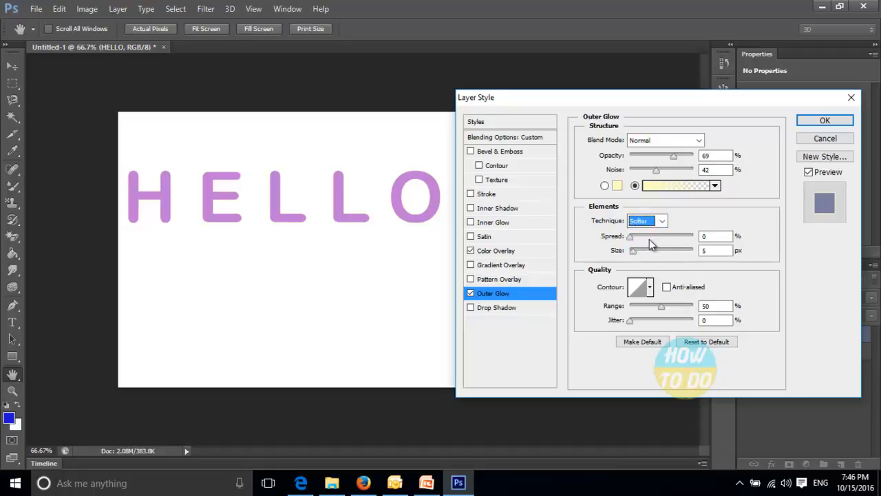
- Set the outer glow's spread to 46%, size to 18 px, range to 91% and jitter to 36%
{"action": "left_click_drag", "start_coordinate": [628, 237], "coordinate": [661, 252]}
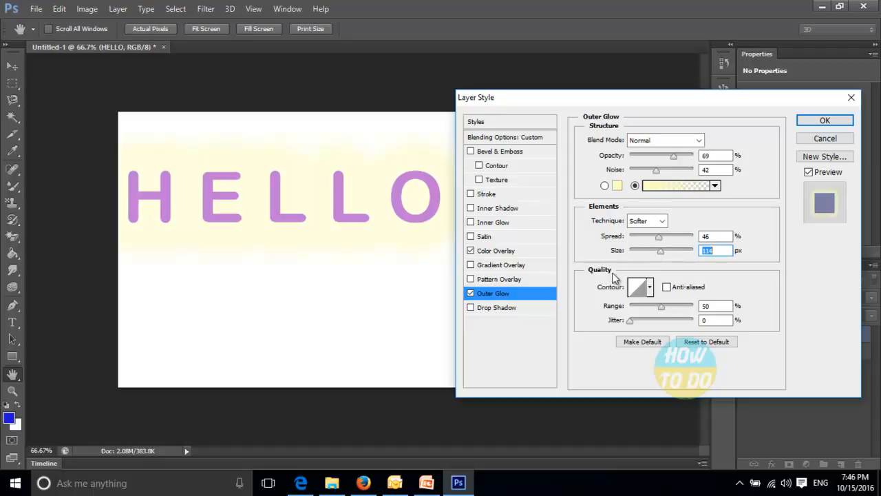
{"action": "left_click_drag", "start_coordinate": [659, 309], "coordinate": [687, 307]}
{"action": "left_click", "coordinate": [651, 321]}
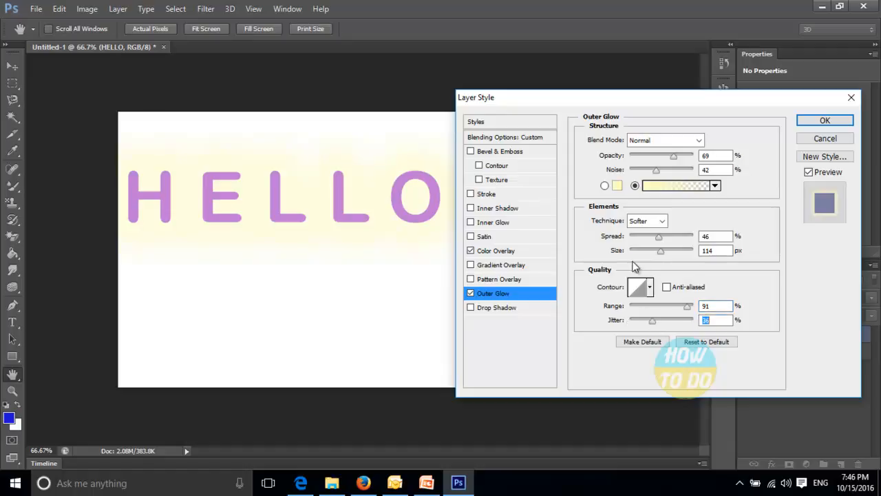
{"action": "left_click_drag", "start_coordinate": [661, 253], "coordinate": [639, 253]}
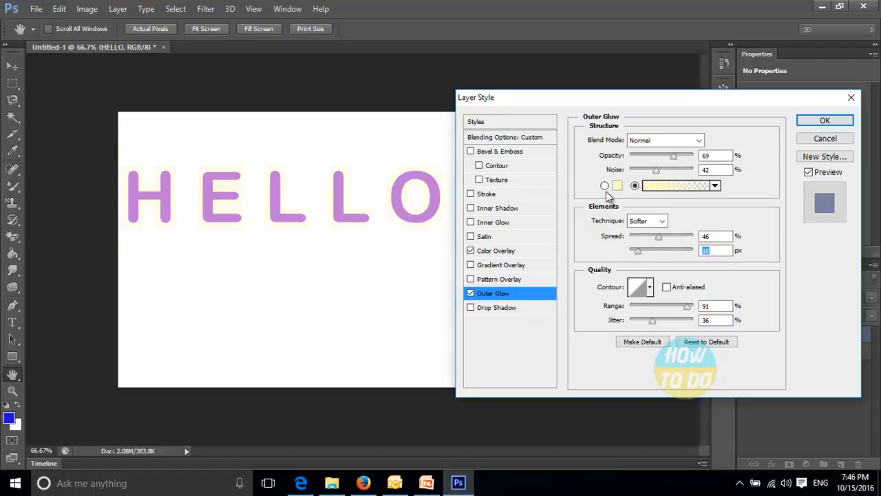
- Switch the glow to a solid darker yellow, and set its spread to 66% and size to 21 px
{"action": "left_click", "coordinate": [606, 186]}
{"action": "left_click", "coordinate": [619, 187]}
{"action": "left_click_drag", "start_coordinate": [610, 144], "coordinate": [587, 151]}
{"action": "left_click", "coordinate": [789, 119]}
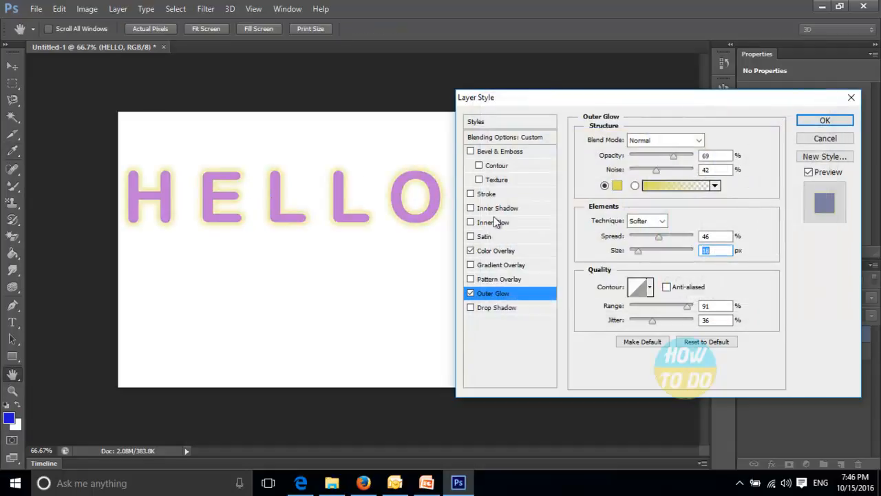
{"action": "left_click_drag", "start_coordinate": [656, 237], "coordinate": [640, 254]}
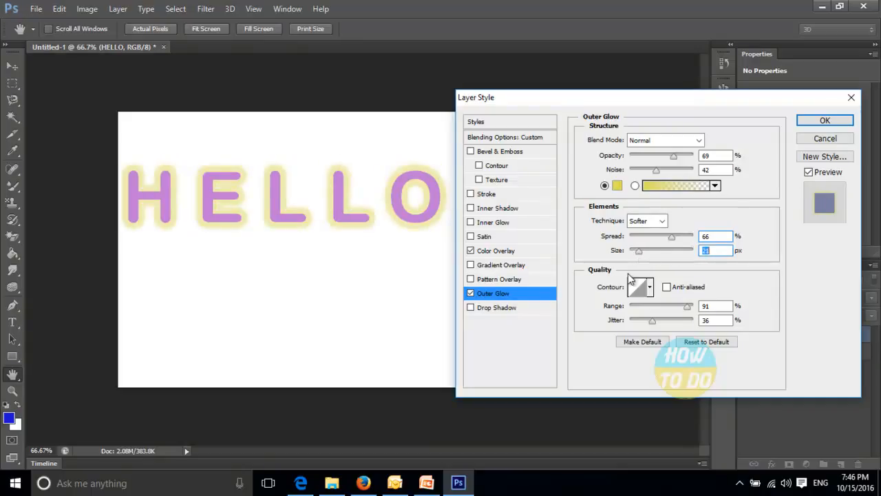
- Apply a concave curved contour to the outer glow, and set its jitter to 56% and range to 22%
{"action": "left_click", "coordinate": [650, 288]}
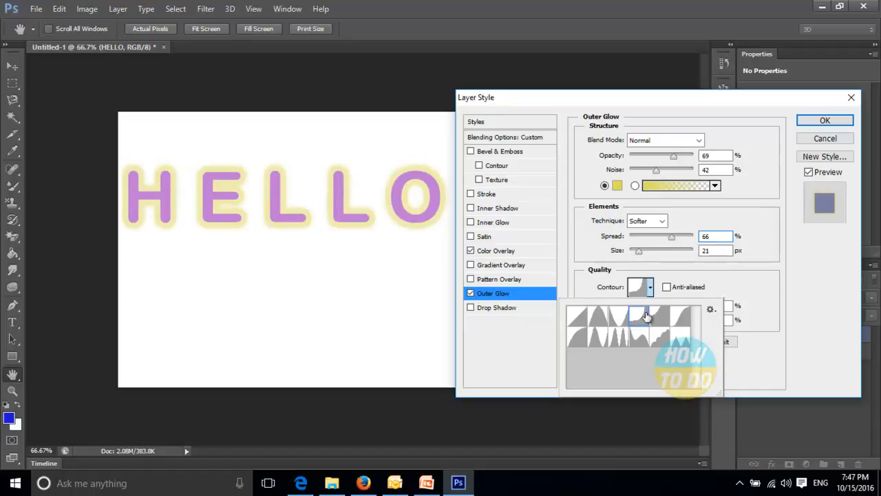
{"action": "left_click", "coordinate": [797, 344]}
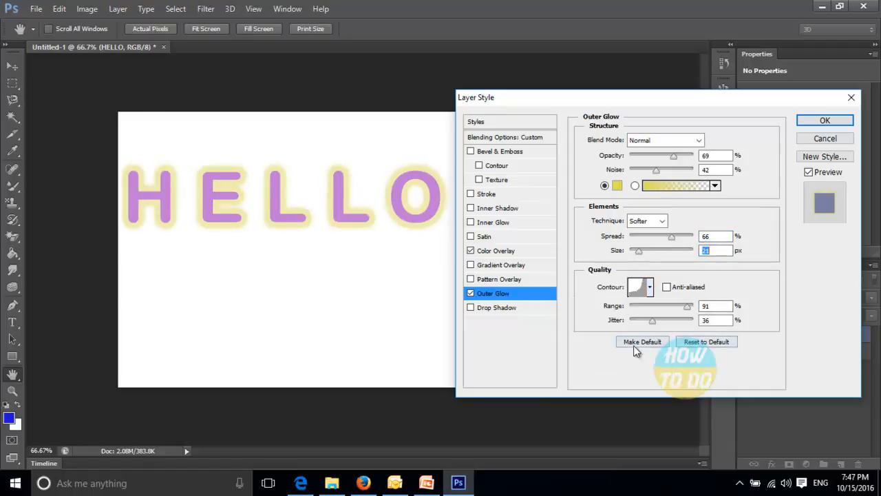
{"action": "left_click", "coordinate": [664, 321]}
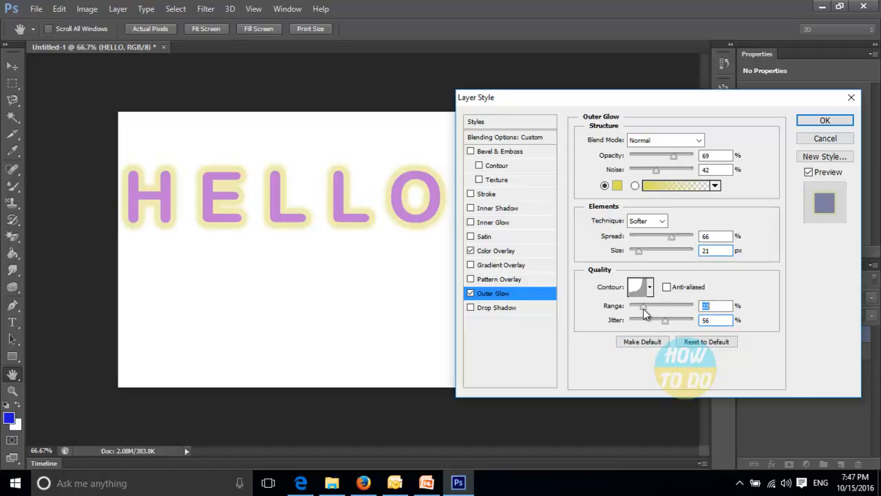
- Reset the outer glow settings to default, and add a Drop Shadow effect alongside the Outer Glow
{"action": "left_click", "coordinate": [707, 341]}
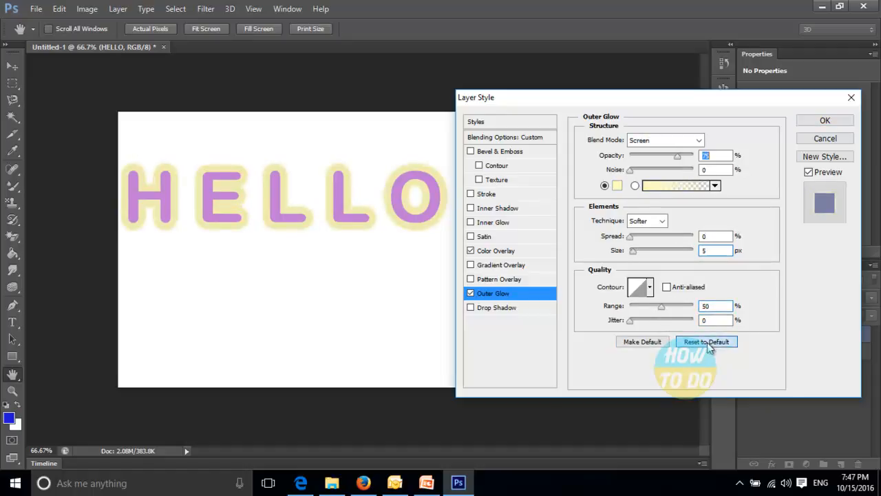
{"action": "left_click", "coordinate": [471, 294]}
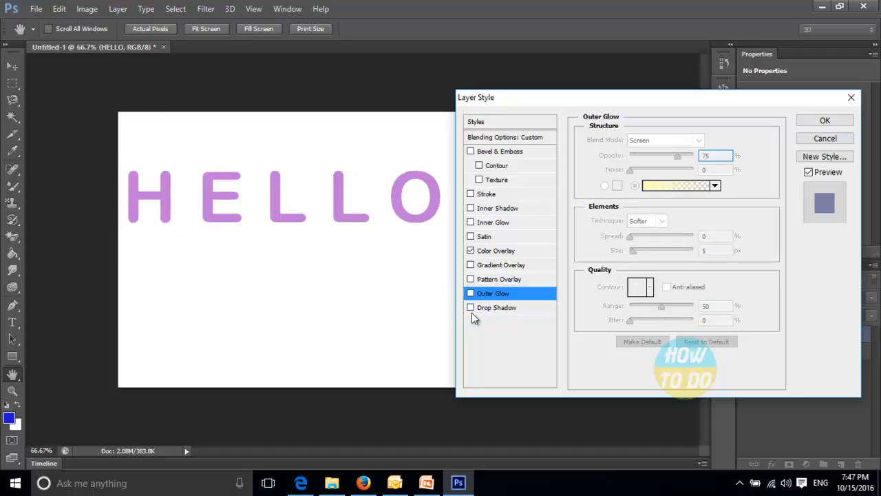
{"action": "left_click", "coordinate": [471, 308]}
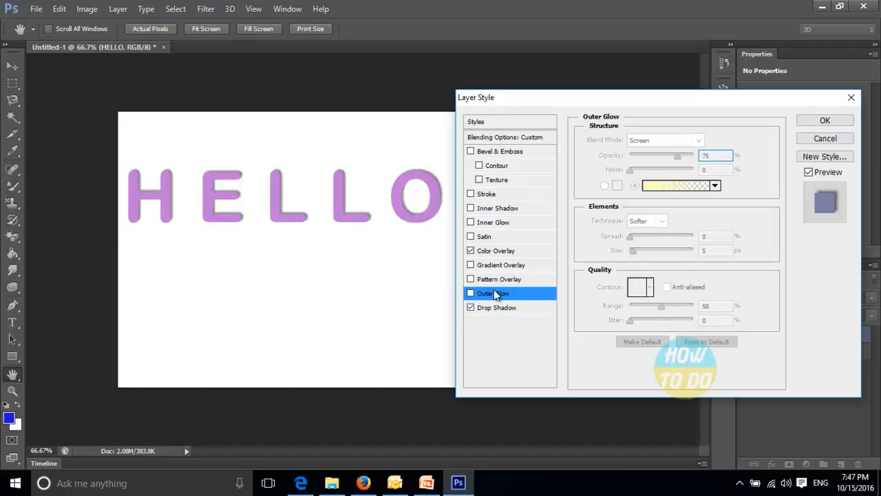
{"action": "left_click", "coordinate": [471, 293]}
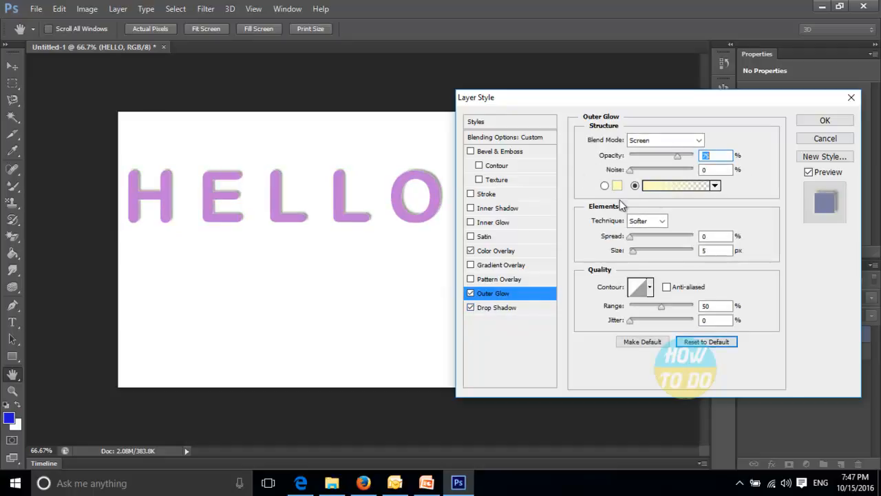
{"action": "left_click", "coordinate": [497, 309]}
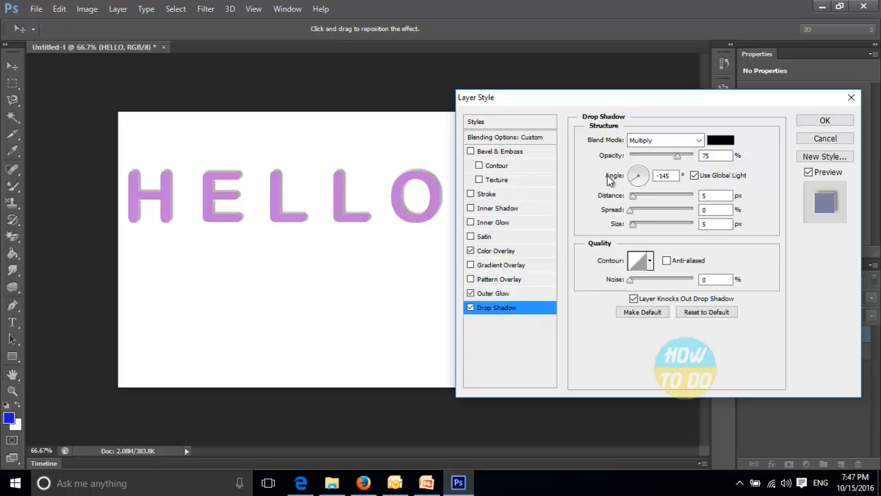
- Change the drop shadow color to red-orange, and set its angle to -41°
{"action": "left_click", "coordinate": [723, 142]}
{"action": "left_click", "coordinate": [607, 139]}
{"action": "left_click", "coordinate": [765, 119]}
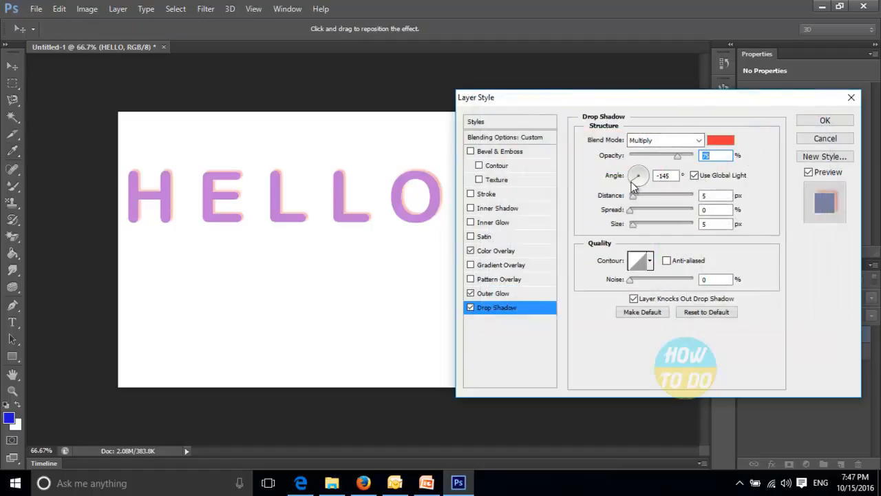
{"action": "left_click", "coordinate": [647, 184]}
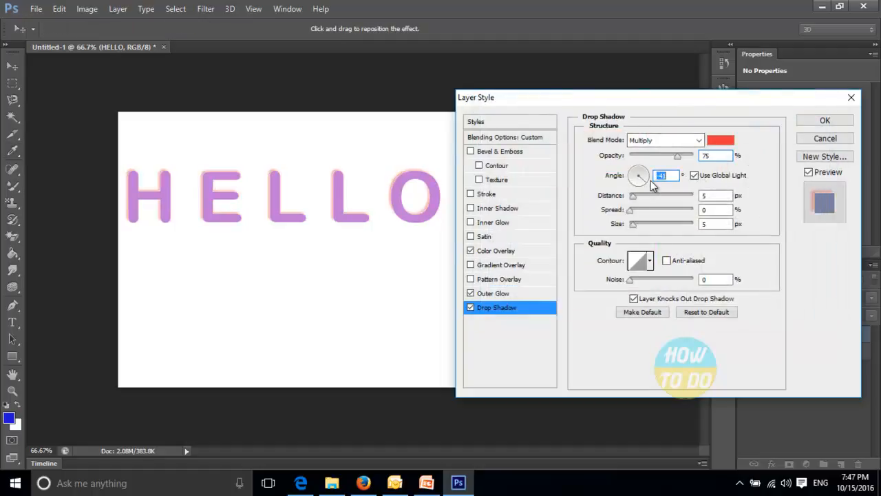
- Set the drop shadow's opacity to 71%, distance to 27 px, spread to 38% and size to 16 px
{"action": "mouse_move", "coordinate": [675, 157]}
{"action": "left_mouse_down"}
{"action": "mouse_move", "coordinate": [663, 160]}
{"action": "mouse_move", "coordinate": [673, 160]}
{"action": "left_mouse_up"}
{"action": "left_click_drag", "start_coordinate": [633, 195], "coordinate": [638, 232]}
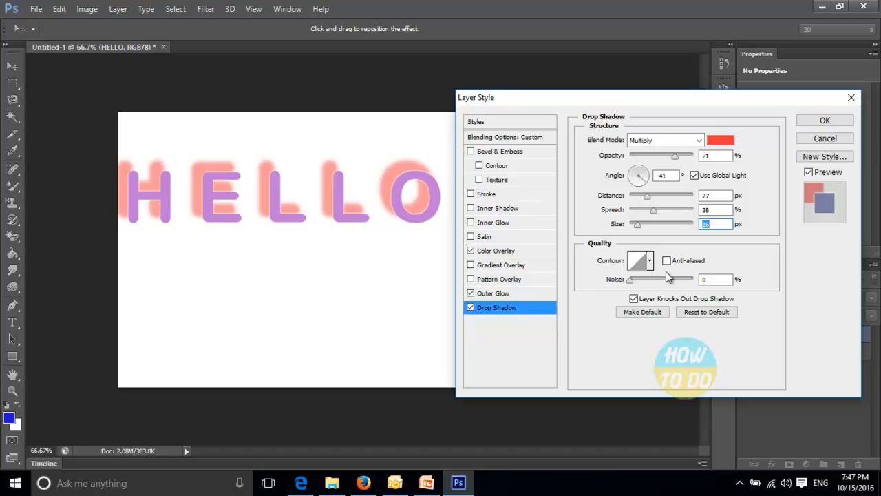
- Apply a rounded, convex contour to the drop shadow
{"action": "left_click", "coordinate": [650, 262]}
{"action": "left_click", "coordinate": [577, 311]}
{"action": "left_click", "coordinate": [762, 273]}
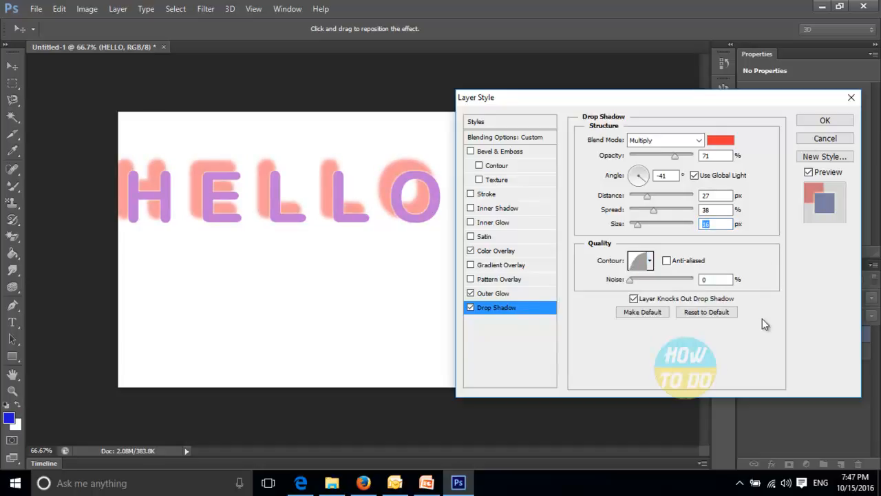